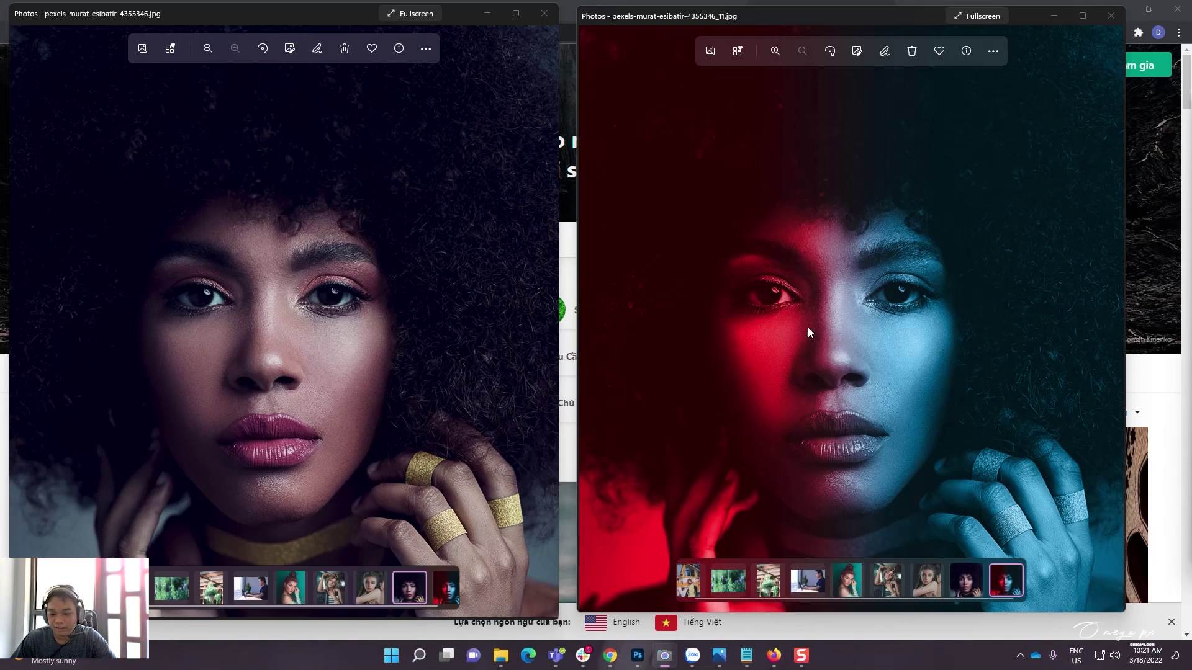
Bring the Pexels site forward in Chrome, browse its photo grid, then return to editing
{"action": "left_click", "coordinate": [611, 656]}
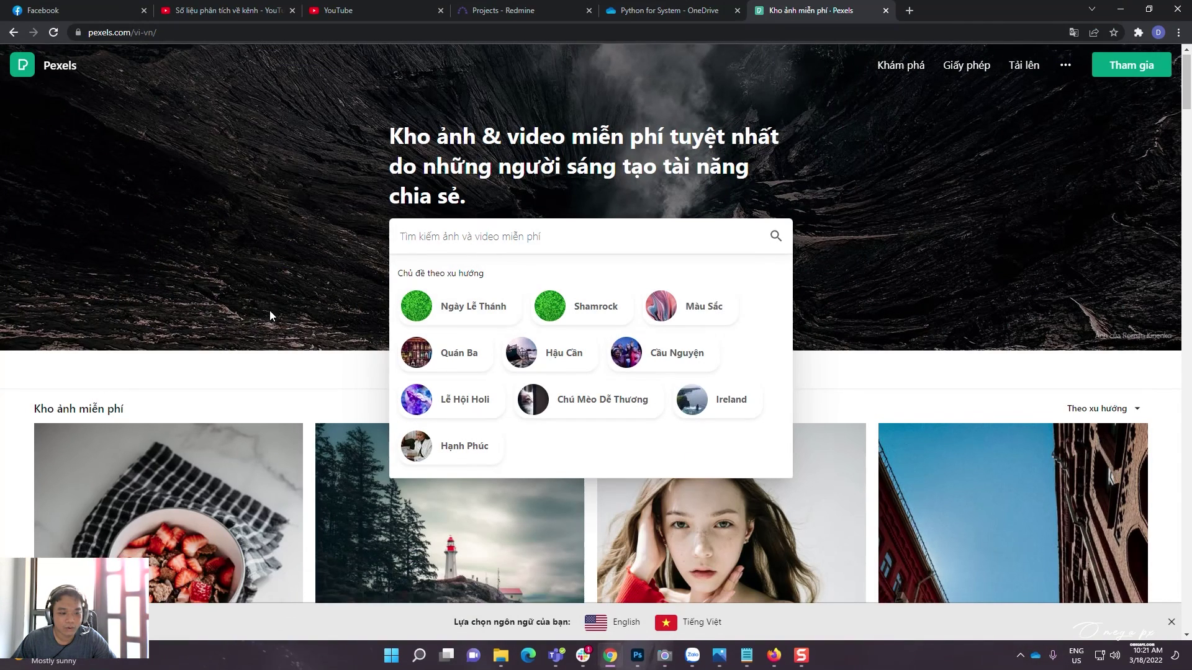
{"action": "scroll", "coordinate": [270, 314], "scroll_direction": "down", "scroll_amount": 5}
{"action": "scroll", "coordinate": [271, 316], "scroll_direction": "down", "scroll_amount": 3}
{"action": "scroll", "coordinate": [21, 346], "scroll_direction": "down", "scroll_amount": 6}
{"action": "scroll", "coordinate": [21, 346], "scroll_direction": "up", "scroll_amount": 6}
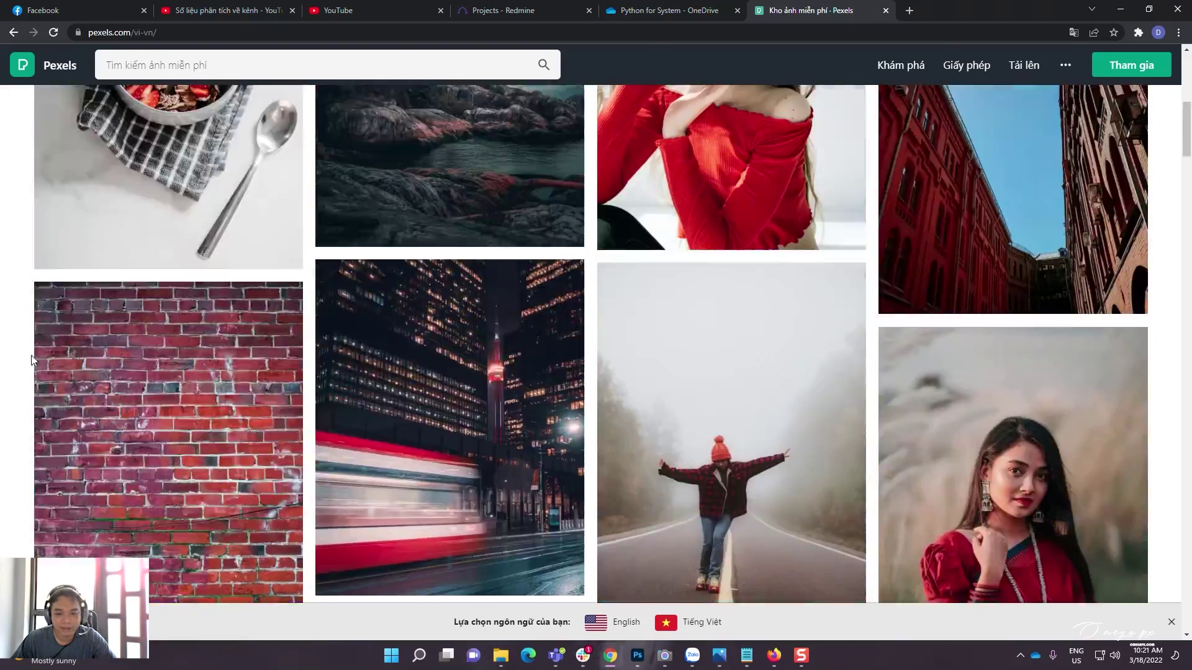
{"action": "scroll", "coordinate": [31, 355], "scroll_direction": "up", "scroll_amount": 7}
{"action": "scroll", "coordinate": [25, 359], "scroll_direction": "down", "scroll_amount": 5}
{"action": "scroll", "coordinate": [19, 361], "scroll_direction": "down", "scroll_amount": 5}
{"action": "scroll", "coordinate": [15, 363], "scroll_direction": "down", "scroll_amount": 4}
{"action": "scroll", "coordinate": [16, 362], "scroll_direction": "down", "scroll_amount": 9}
{"action": "scroll", "coordinate": [28, 360], "scroll_direction": "up", "scroll_amount": 4}
{"action": "scroll", "coordinate": [40, 361], "scroll_direction": "up", "scroll_amount": 3}
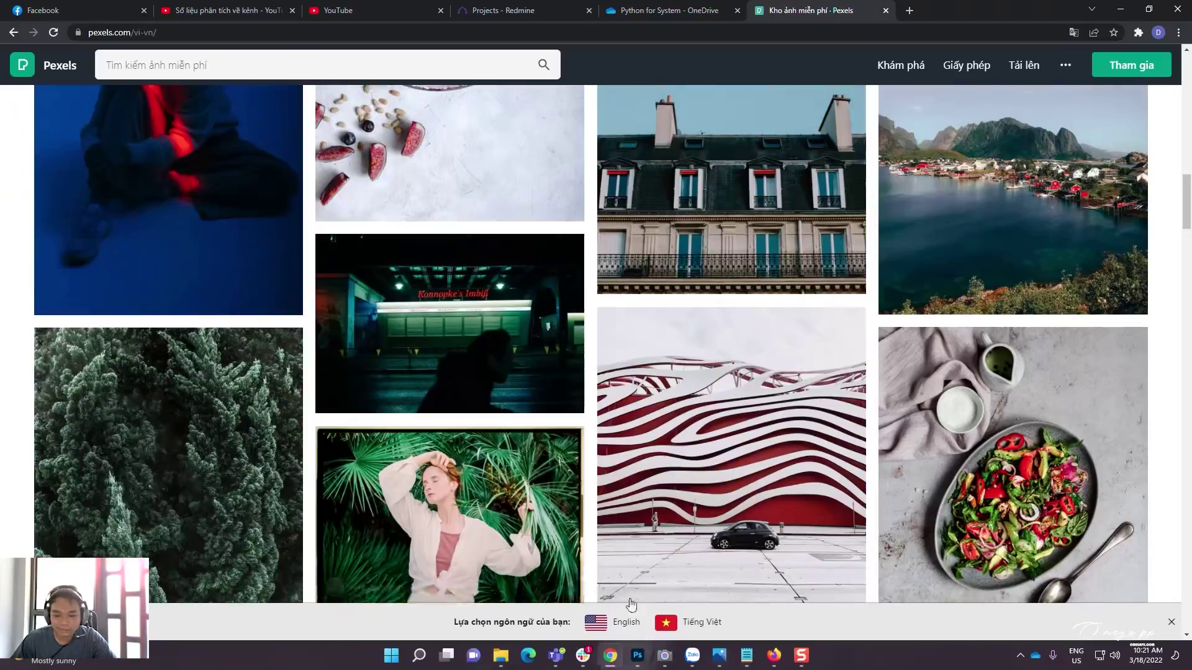
{"action": "left_click", "coordinate": [639, 656]}
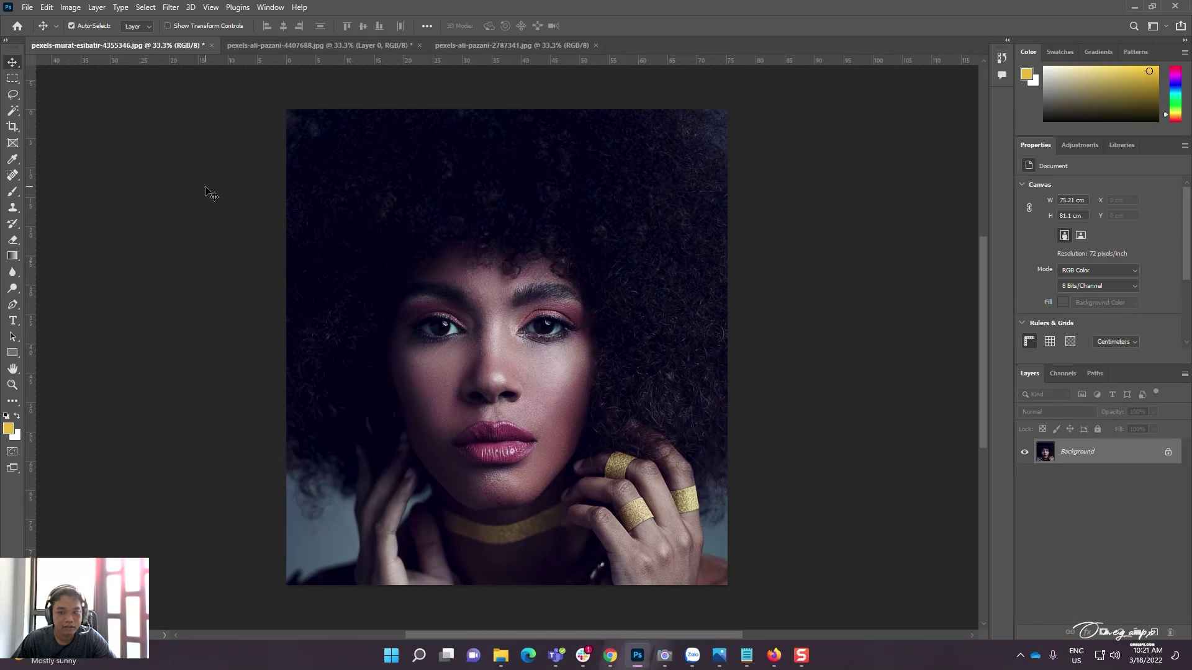
Check the other open portraits and return to the curly-haired one
{"action": "left_click", "coordinate": [515, 47]}
{"action": "left_click", "coordinate": [279, 47]}
{"action": "left_click", "coordinate": [141, 46]}
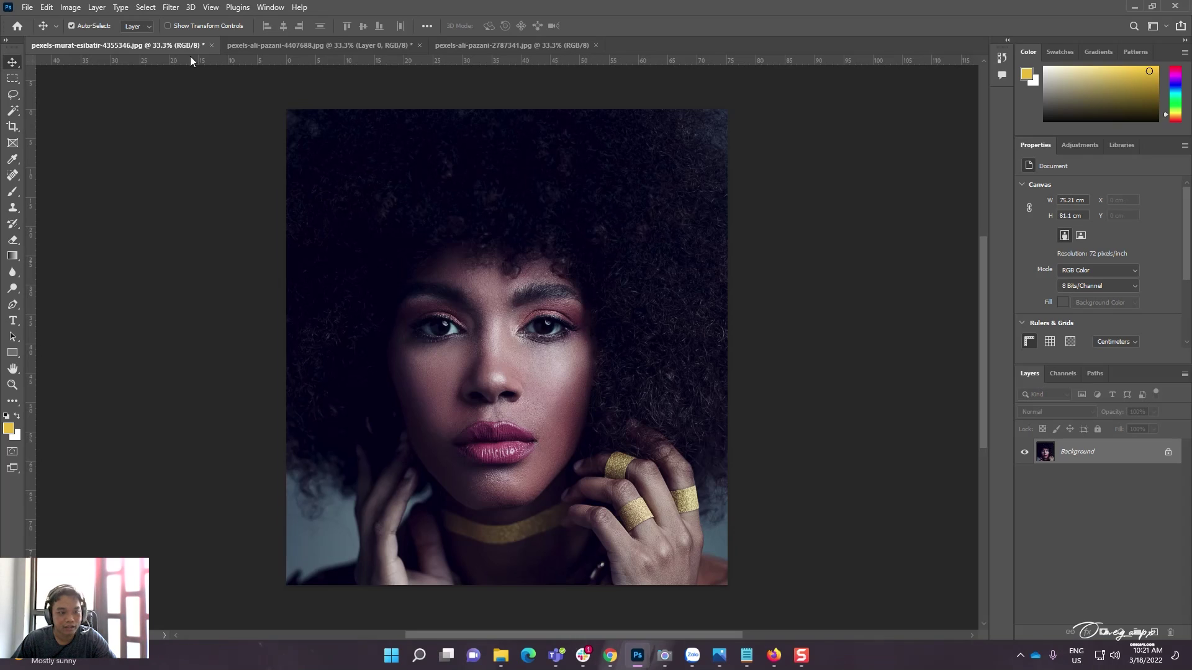
Apply the Camera Raw Filter's B&W Soft preset to the portrait
{"action": "left_click", "coordinate": [170, 7]}
{"action": "left_click", "coordinate": [233, 100]}
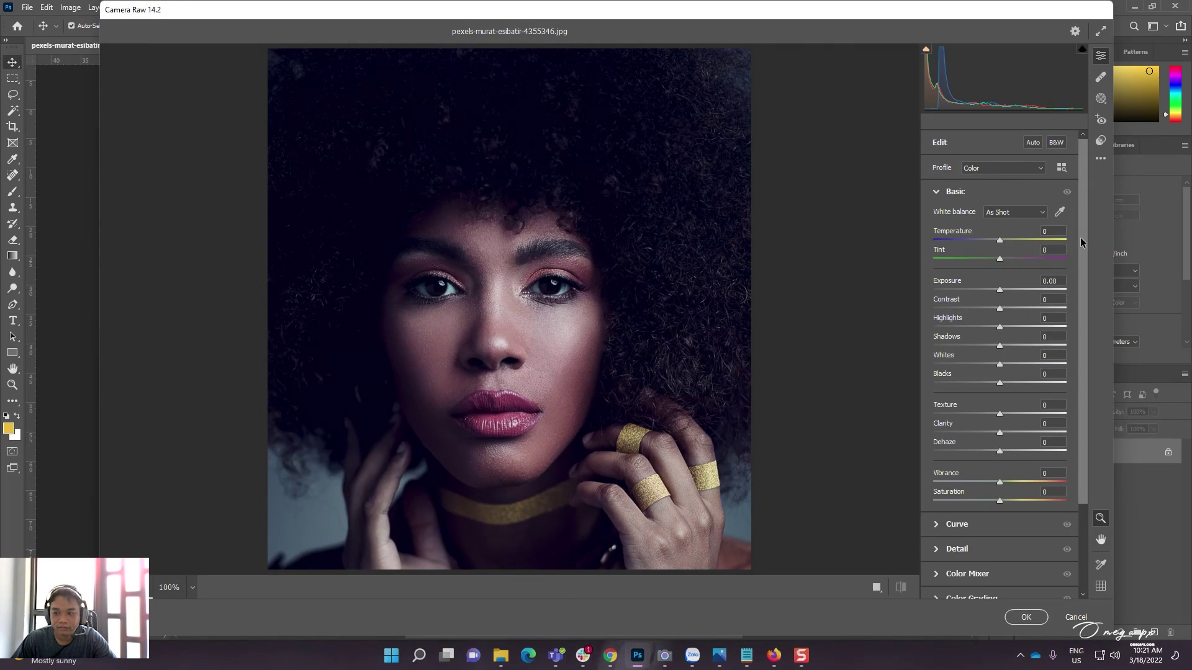
{"action": "left_click", "coordinate": [1100, 140]}
{"action": "left_click_drag", "start_coordinate": [1084, 230], "coordinate": [1092, 397]}
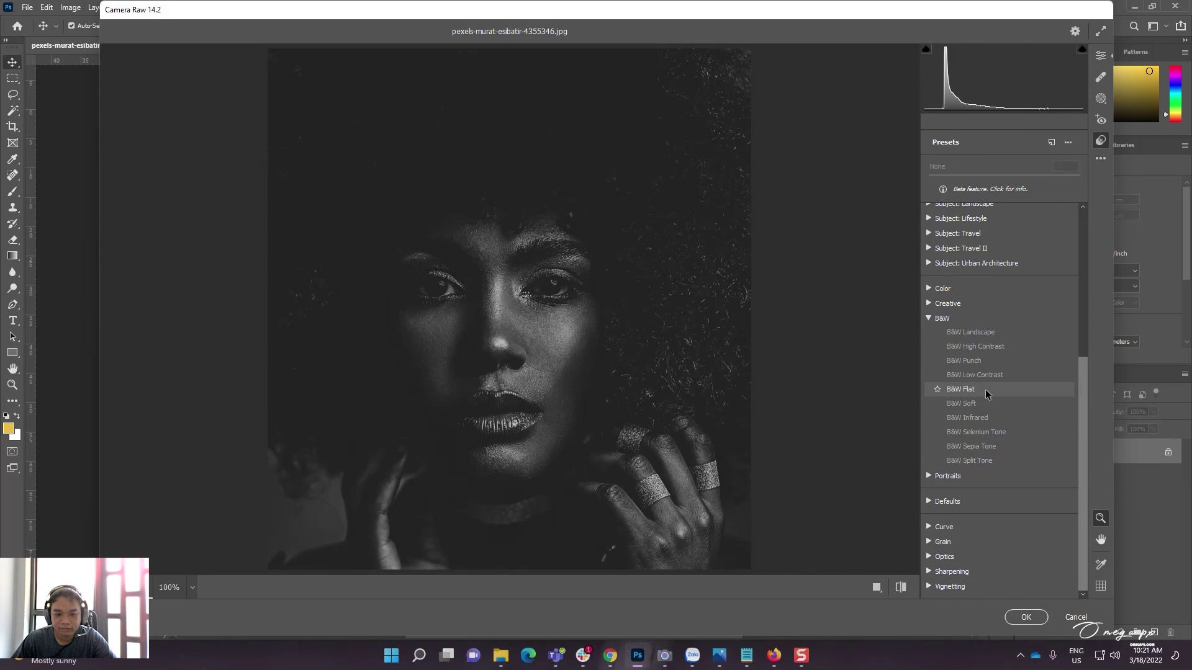
{"action": "left_click", "coordinate": [982, 404]}
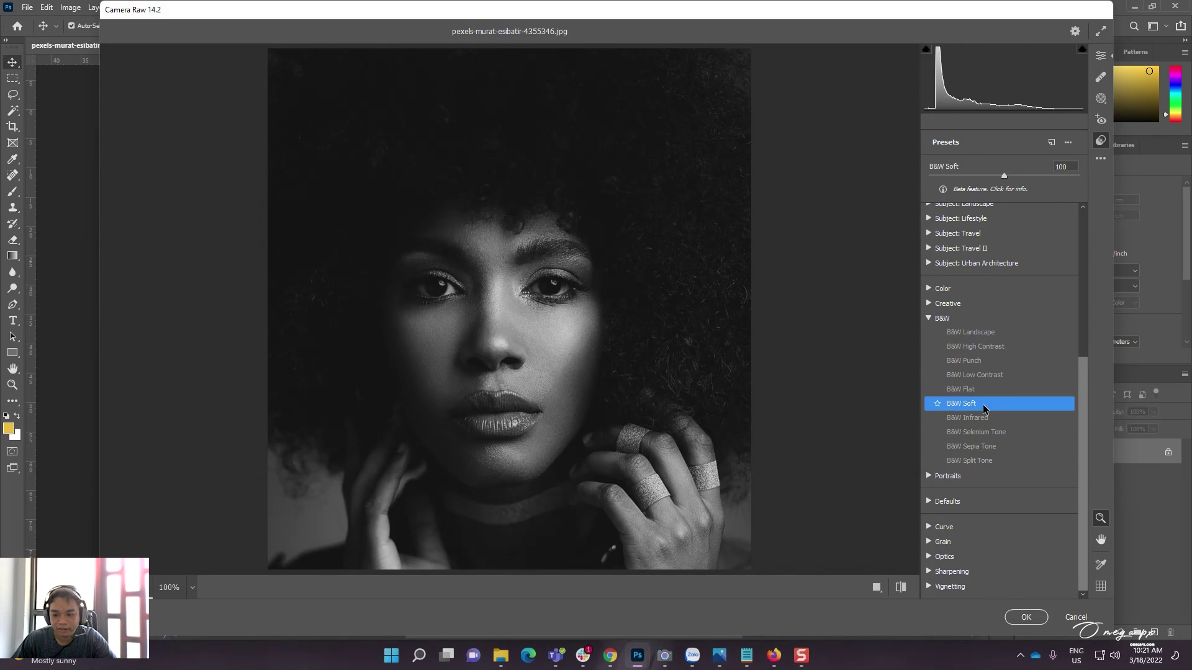
{"action": "left_click", "coordinate": [1025, 617]}
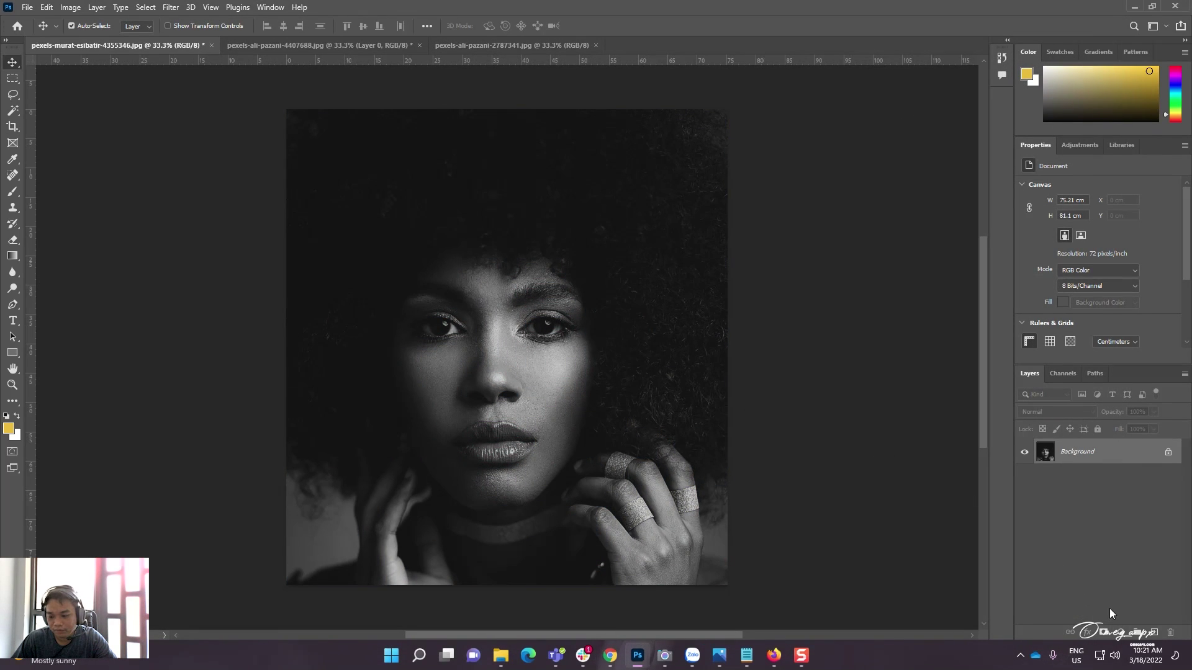
Add a Gradient Fill layer at 0° angle and set its colour stop to red
{"action": "left_click", "coordinate": [1126, 639]}
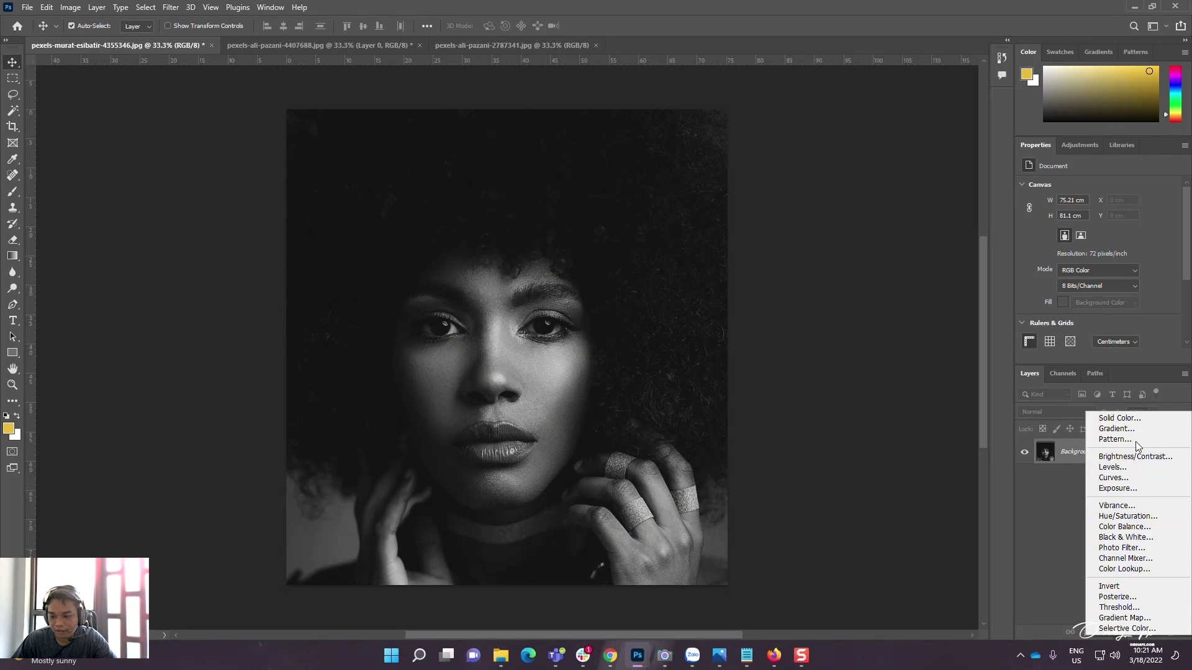
{"action": "left_click", "coordinate": [1114, 429]}
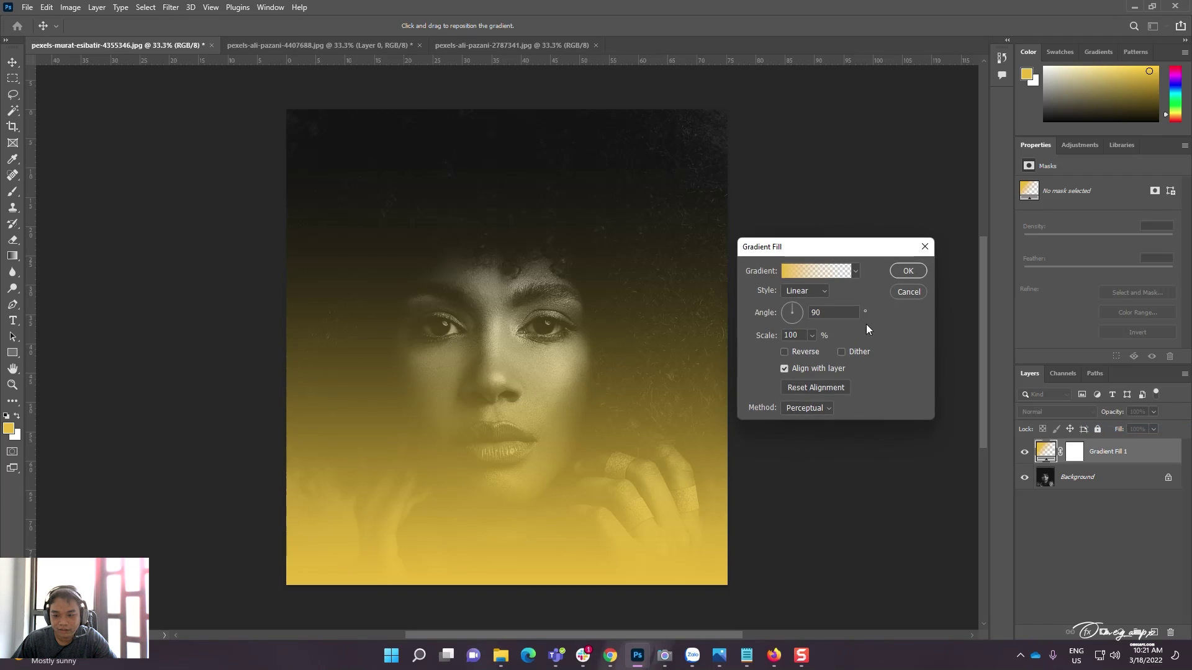
{"action": "type", "text": "0"}
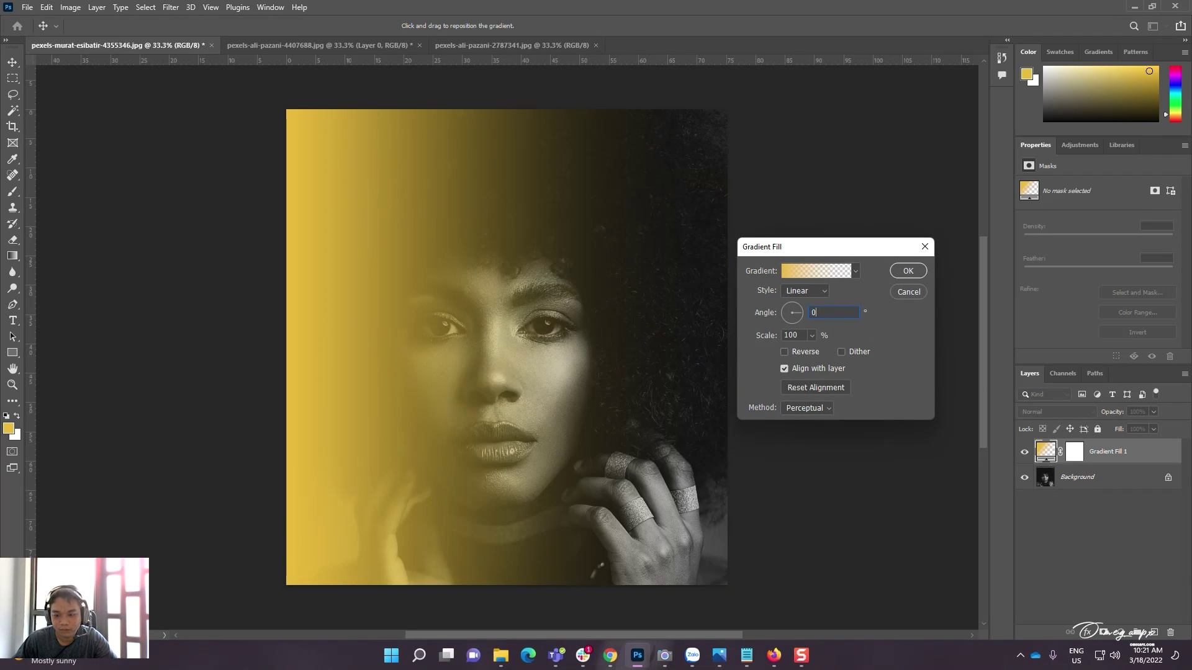
{"action": "left_click", "coordinate": [791, 273]}
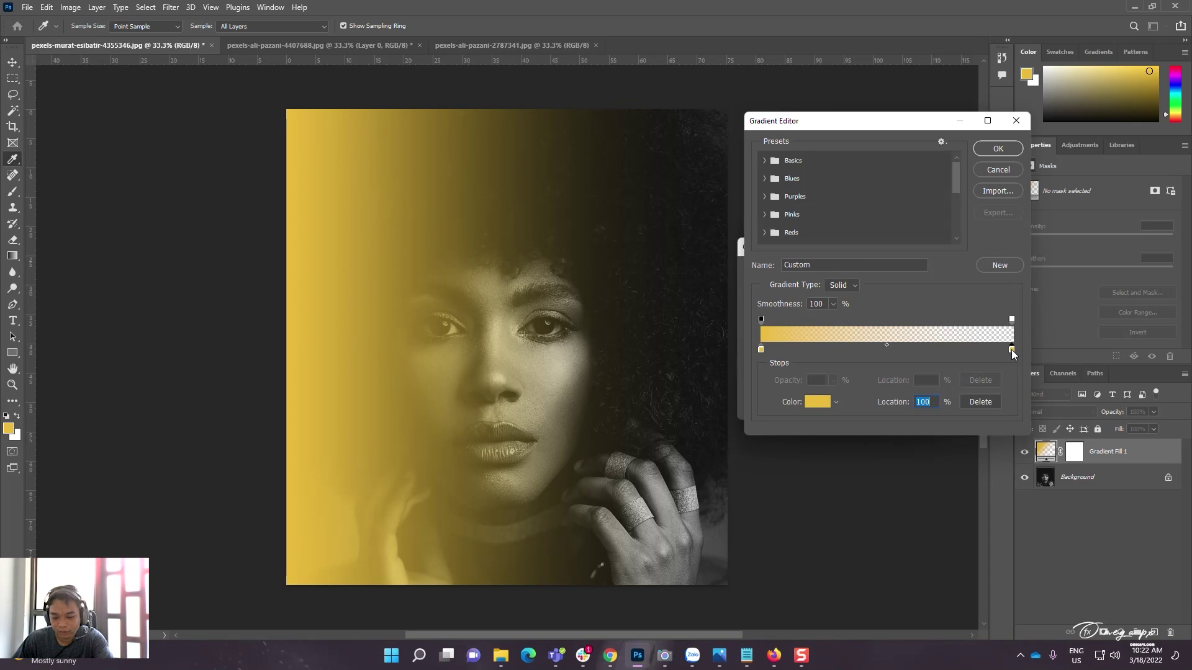
{"action": "left_click_drag", "start_coordinate": [1011, 351], "coordinate": [859, 349]}
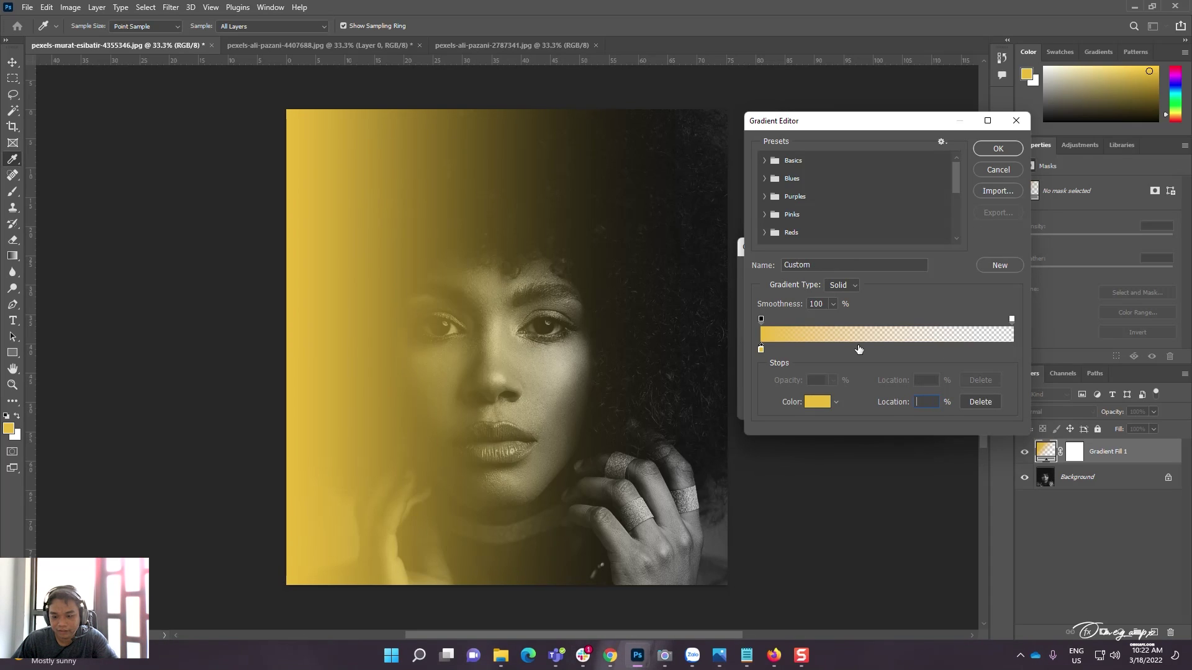
{"action": "left_click", "coordinate": [818, 402]}
{"action": "left_click_drag", "start_coordinate": [923, 226], "coordinate": [918, 217]}
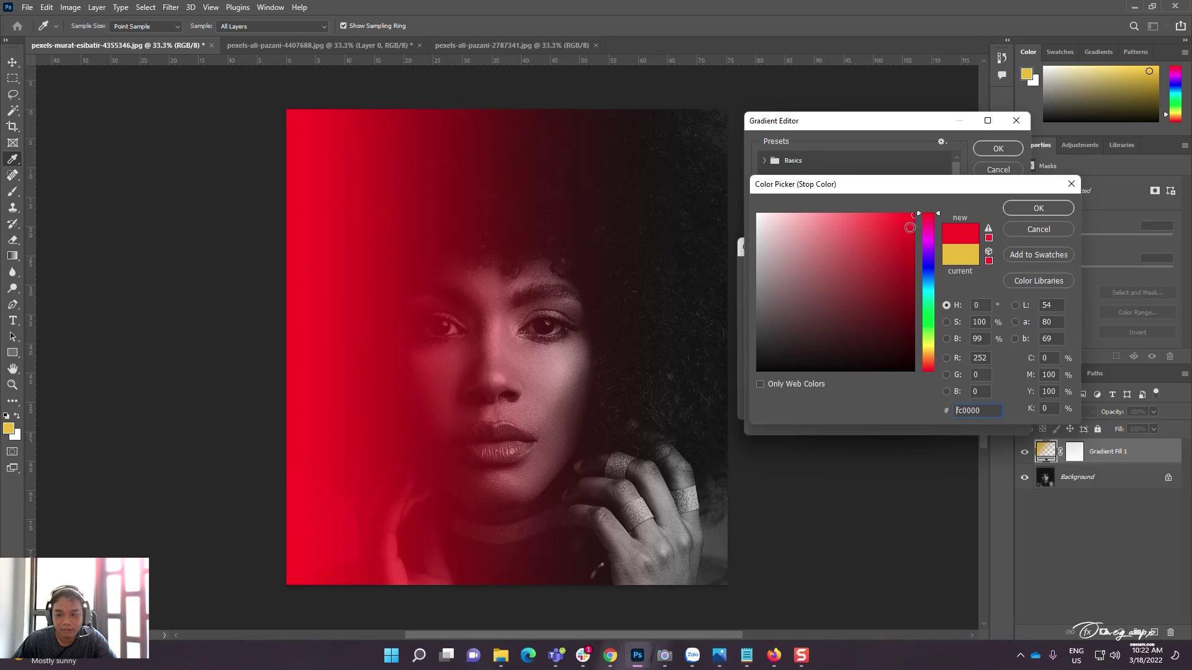
{"action": "left_click", "coordinate": [1038, 208]}
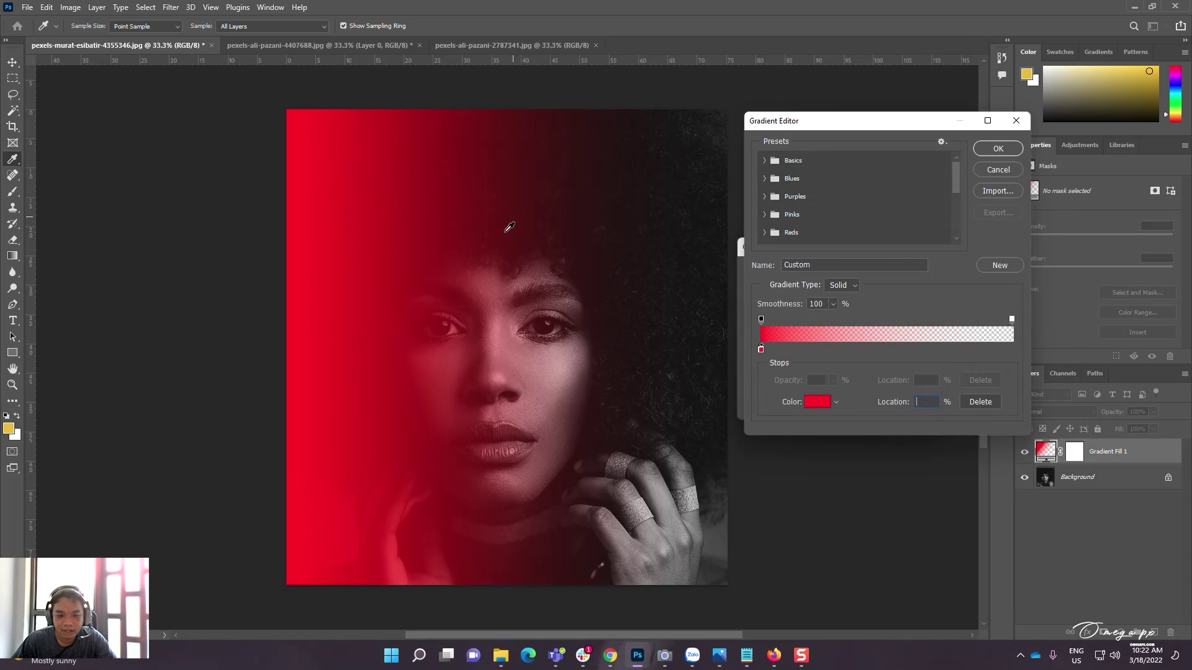
Move the opacity stops so solid red fades out about two-thirds across, and apply
{"action": "left_click_drag", "start_coordinate": [762, 320], "coordinate": [860, 320]}
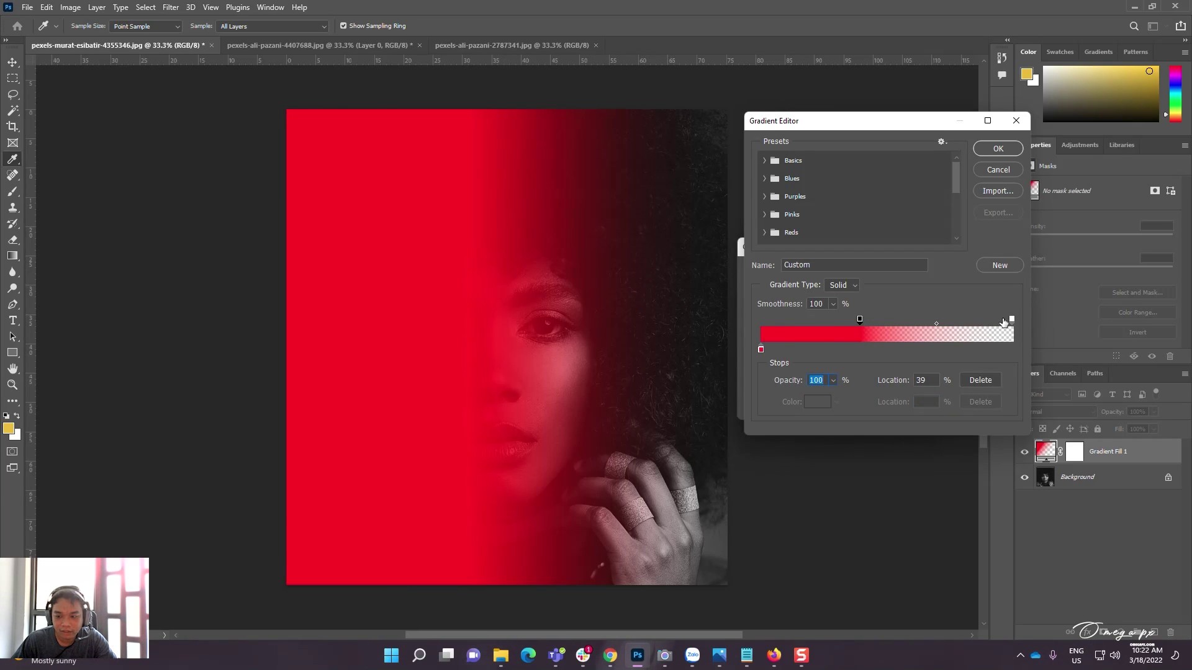
{"action": "left_click_drag", "start_coordinate": [1013, 320], "coordinate": [929, 320]}
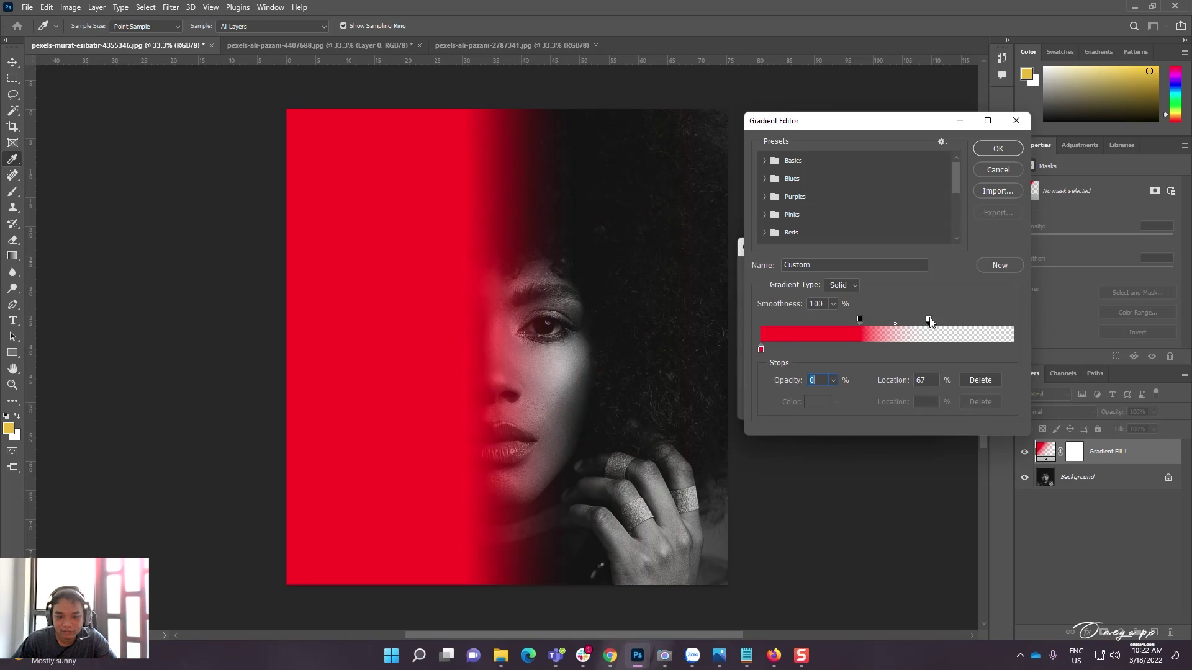
{"action": "left_click_drag", "start_coordinate": [860, 319], "coordinate": [865, 320]}
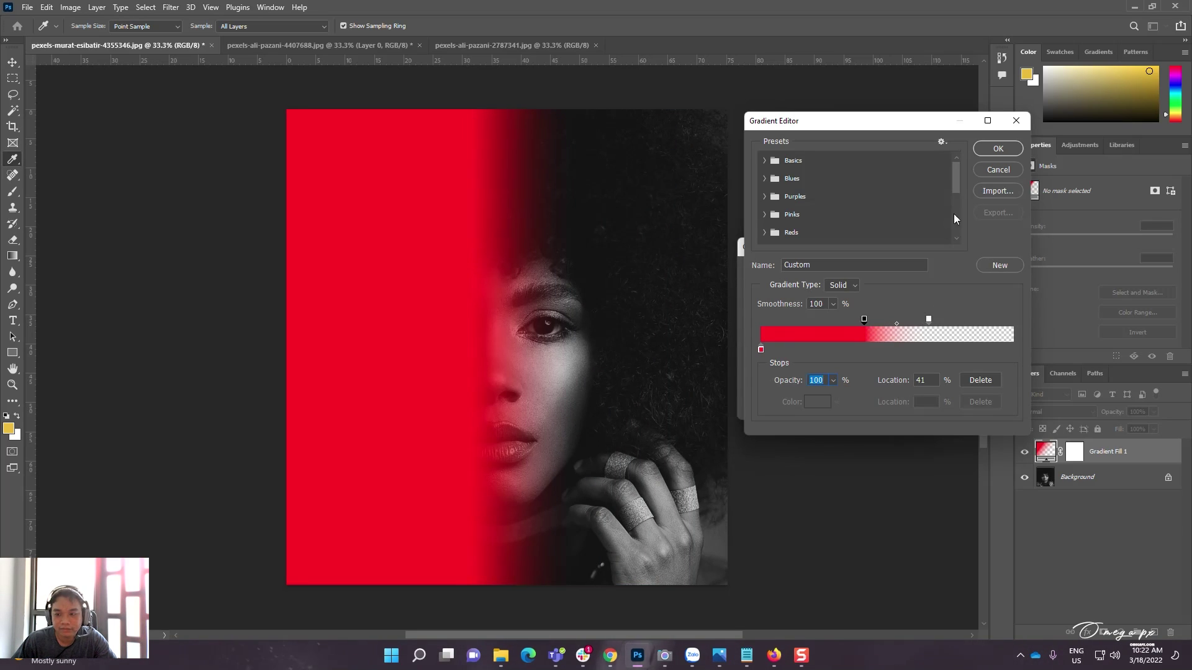
{"action": "left_click", "coordinate": [997, 149]}
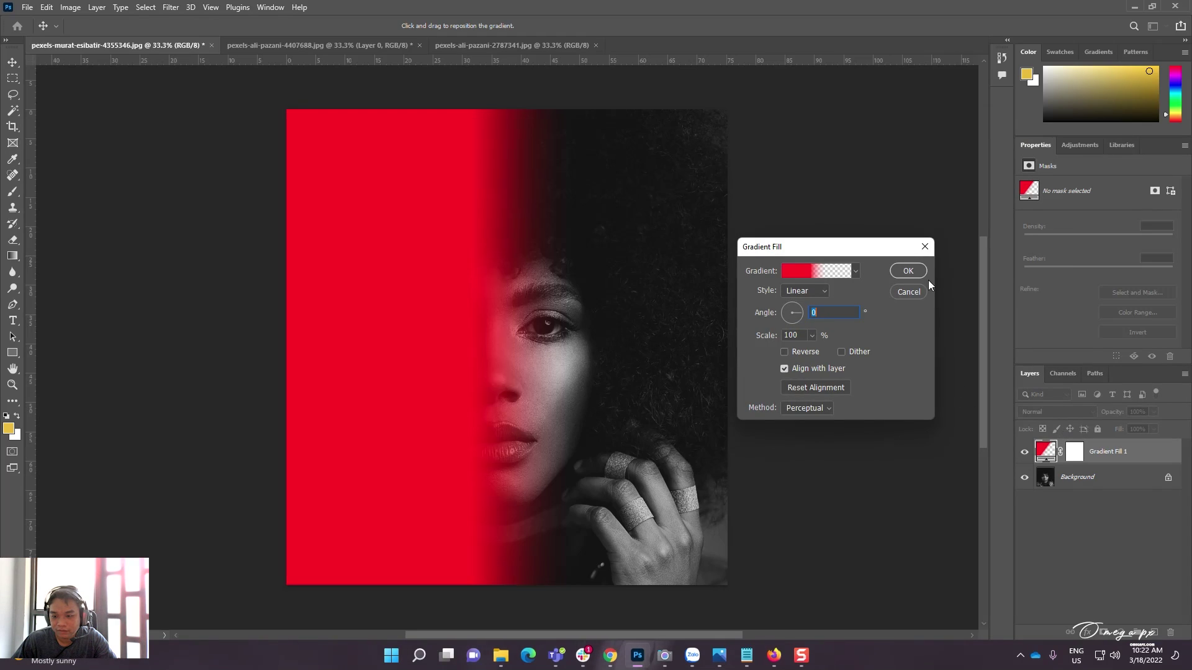
{"action": "left_click", "coordinate": [908, 271]}
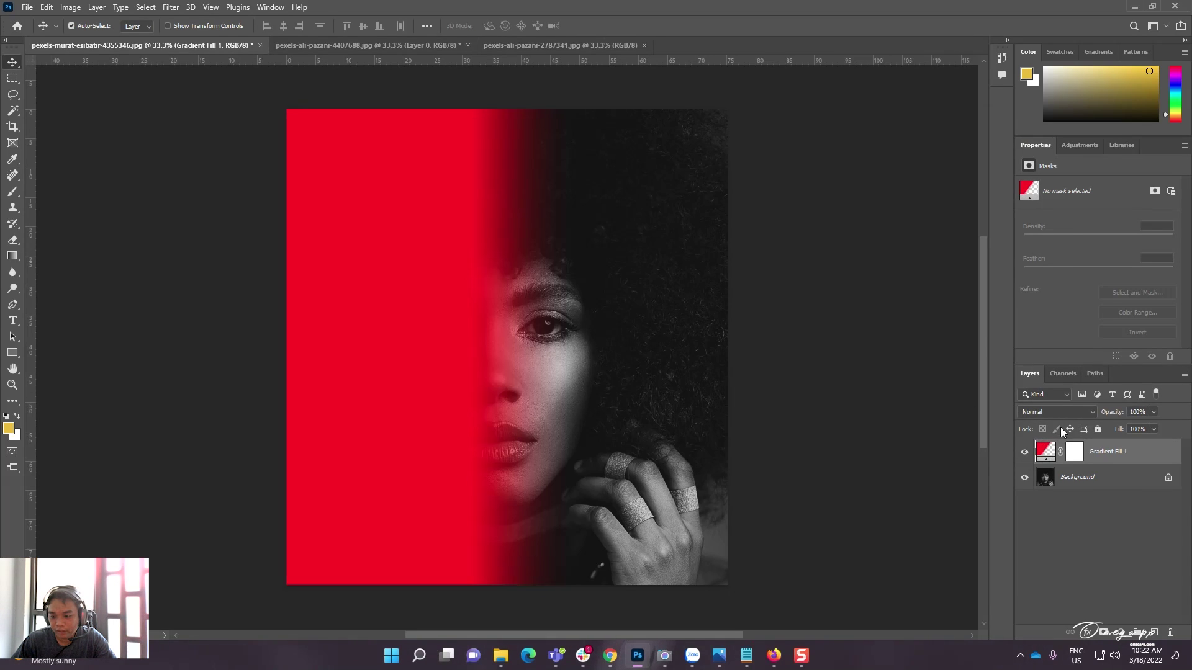
{"action": "left_click", "coordinate": [1059, 413]}
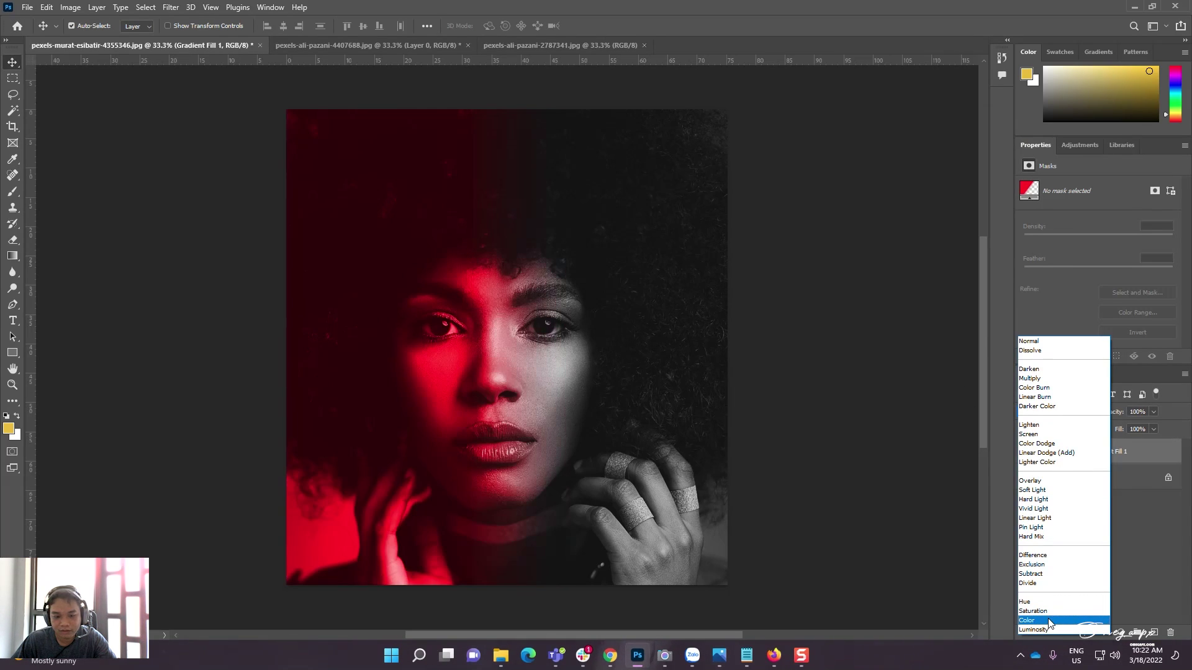
Set the red gradient to Color blend, duplicate it, and give the copy a 180° angle
{"action": "left_click", "coordinate": [1049, 621]}
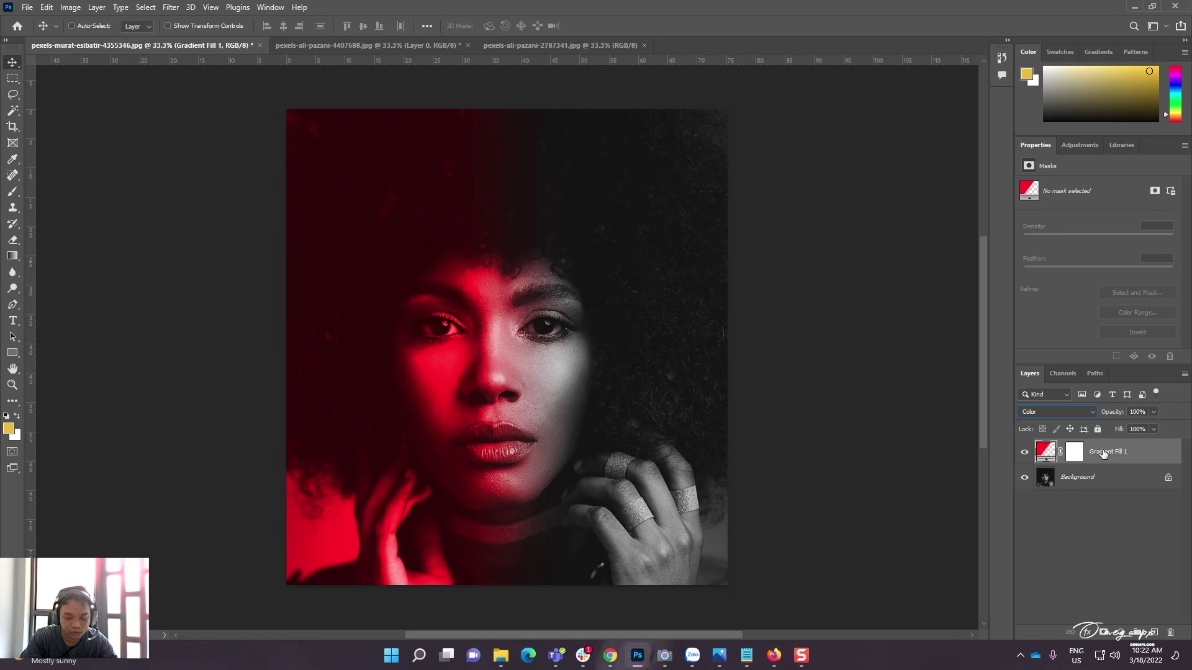
{"action": "key", "text": "ctrl+j"}
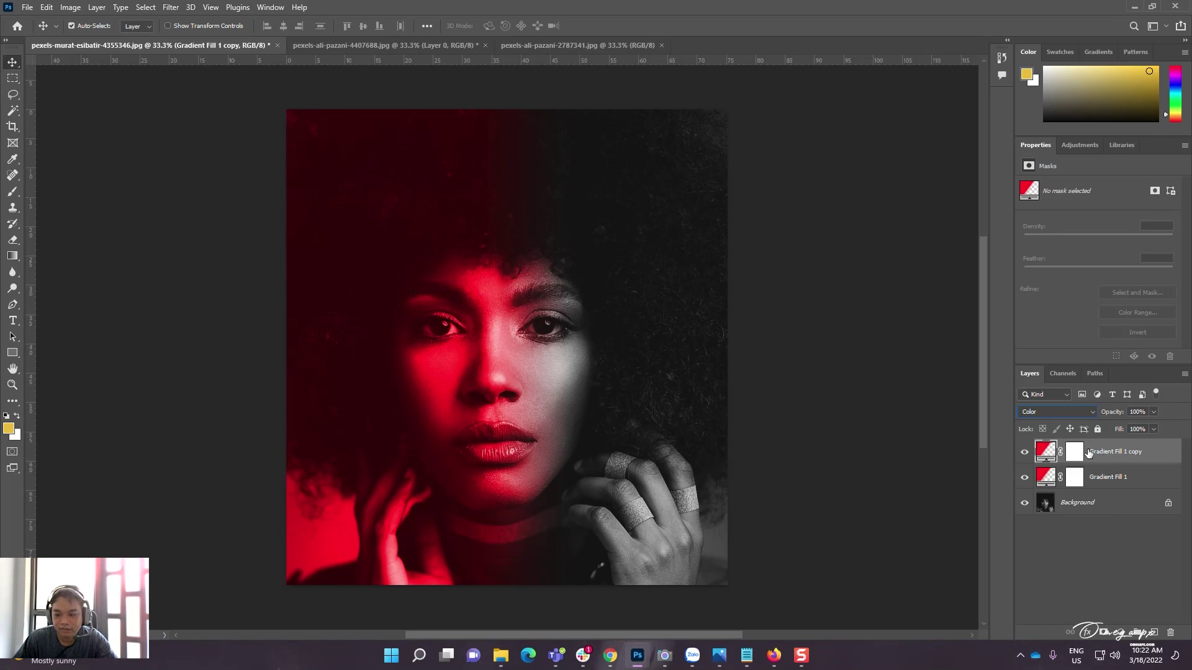
{"action": "double_click", "coordinate": [1046, 451]}
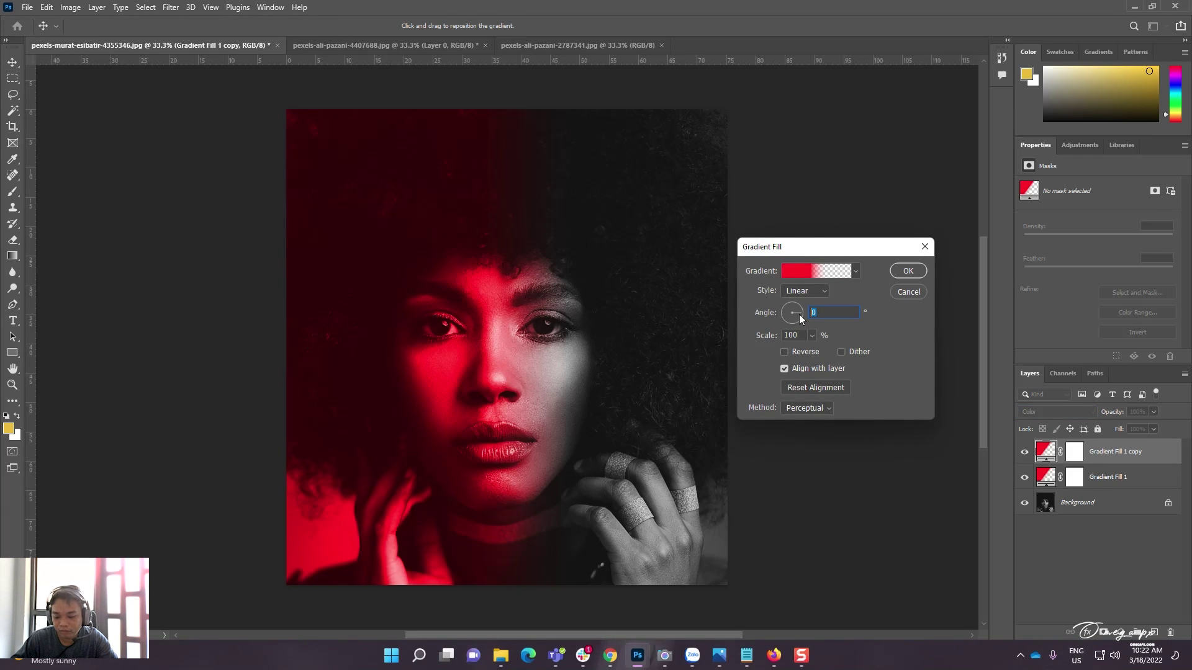
{"action": "type", "text": "180"}
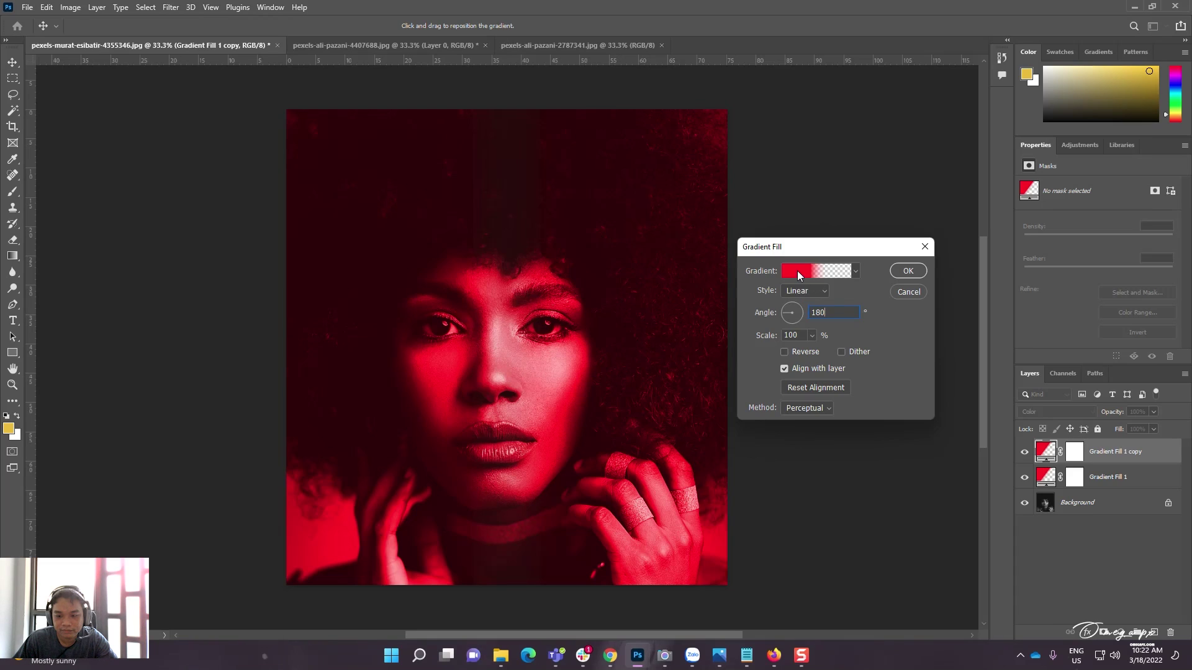
Change the copy's gradient stop colour to blue #00a6fc and apply the fill
{"action": "left_click", "coordinate": [798, 272]}
{"action": "left_click", "coordinate": [762, 350]}
{"action": "left_click", "coordinate": [813, 401]}
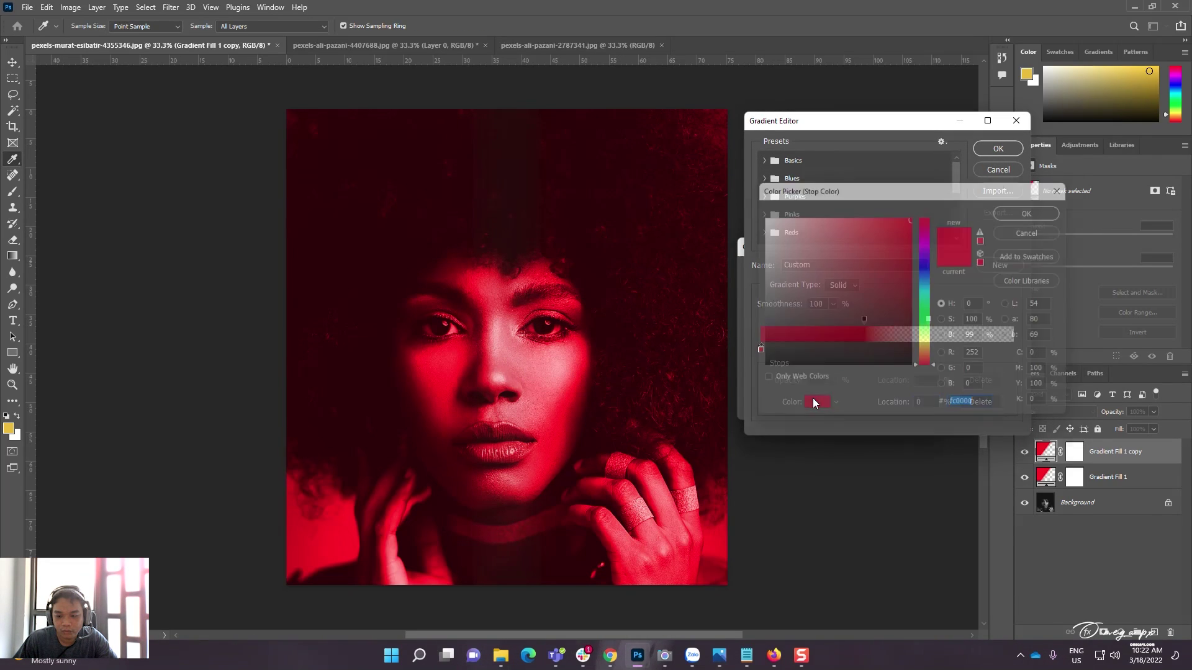
{"action": "left_click", "coordinate": [929, 284]}
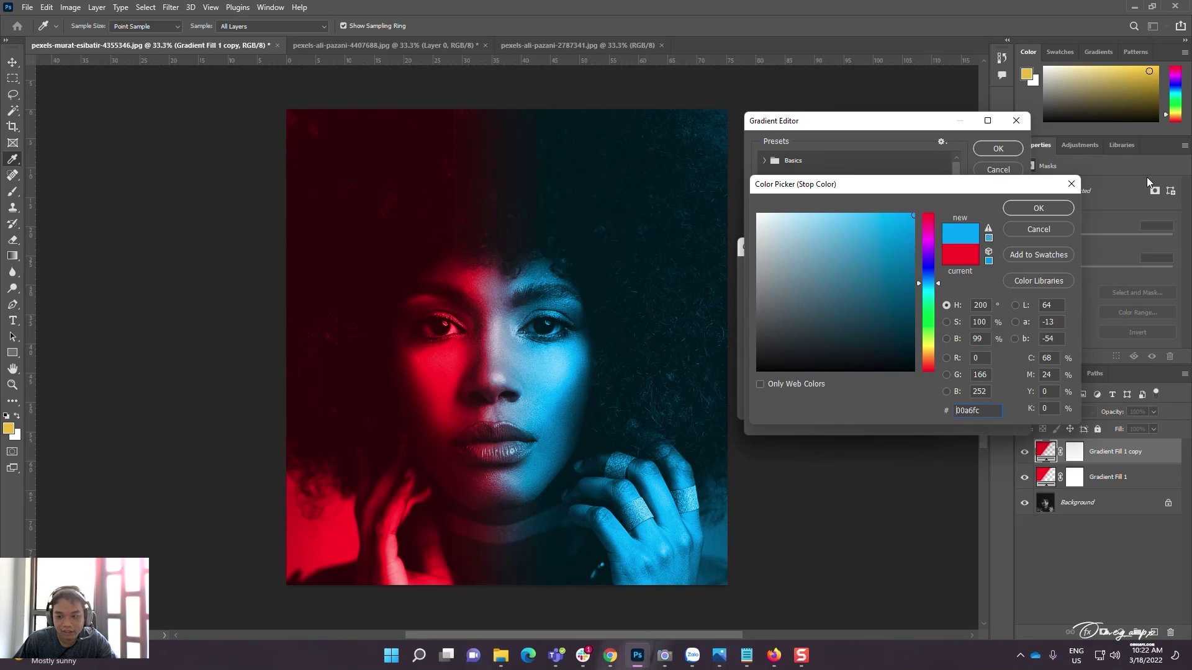
{"action": "left_click", "coordinate": [1038, 207]}
{"action": "left_click", "coordinate": [998, 149]}
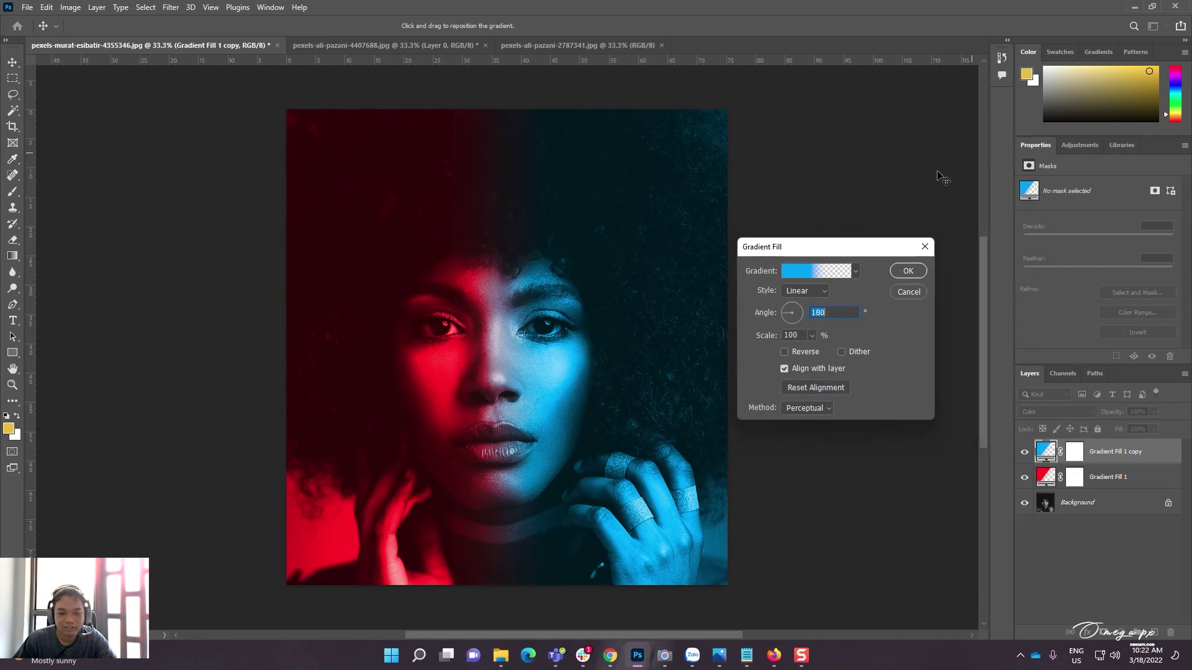
{"action": "key", "text": "Return"}
Zoom the view in and back out, then switch to the second portrait
{"action": "key", "text": "z"}
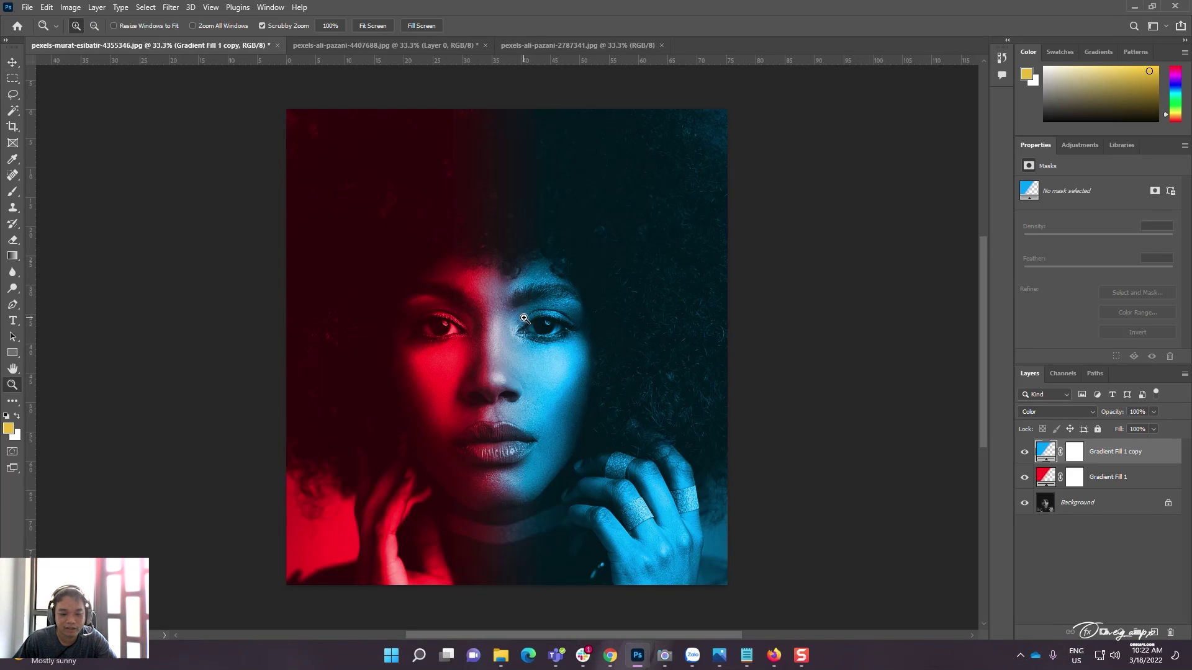
{"action": "left_click", "coordinate": [516, 282]}
{"action": "left_click_drag", "start_coordinate": [516, 282], "coordinate": [491, 283]}
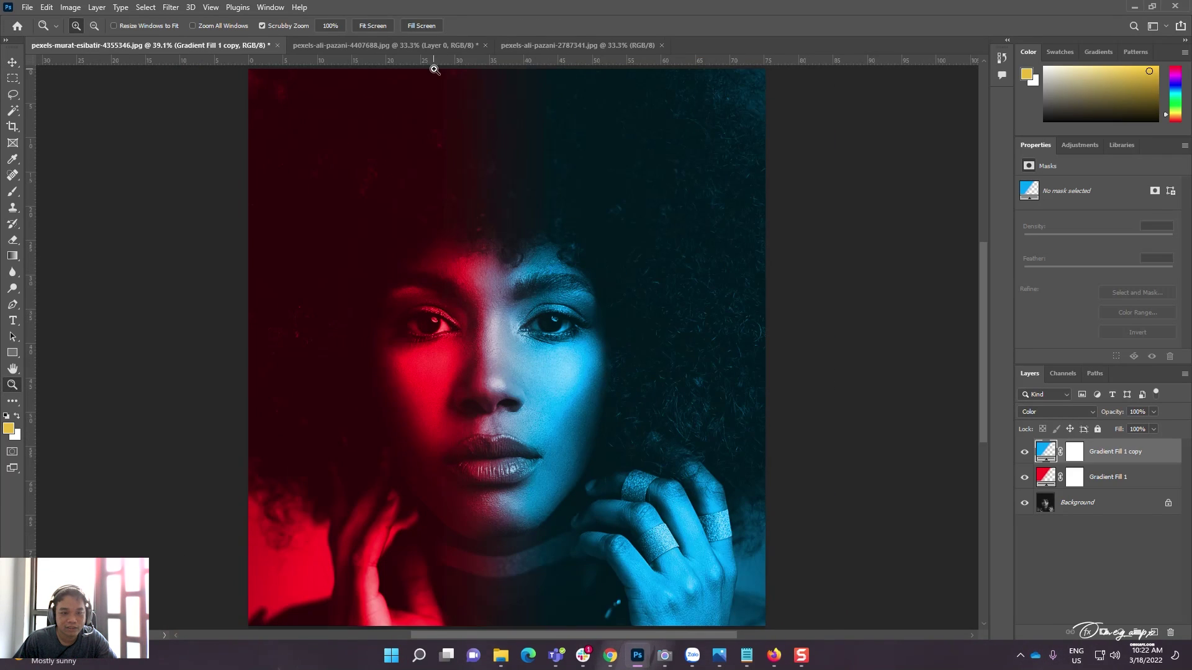
{"action": "left_click", "coordinate": [411, 50]}
{"action": "left_click", "coordinate": [171, 7]}
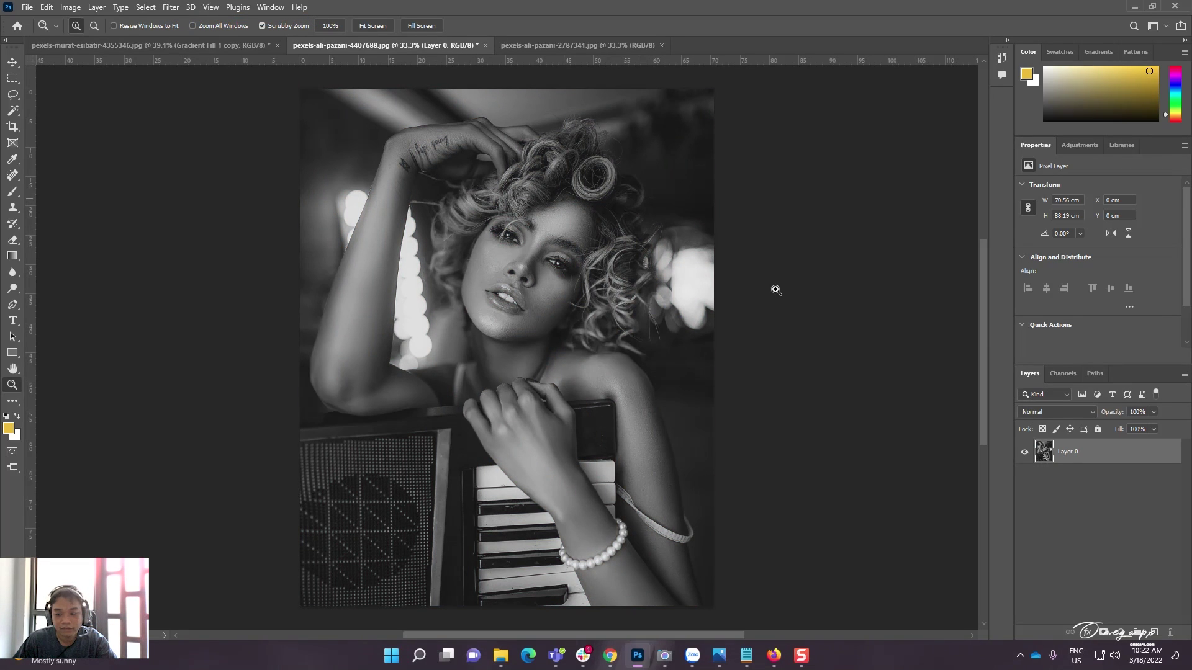
Add a Gradient Fill layer to the second portrait with a 0° angle
{"action": "left_click", "coordinate": [1118, 632]}
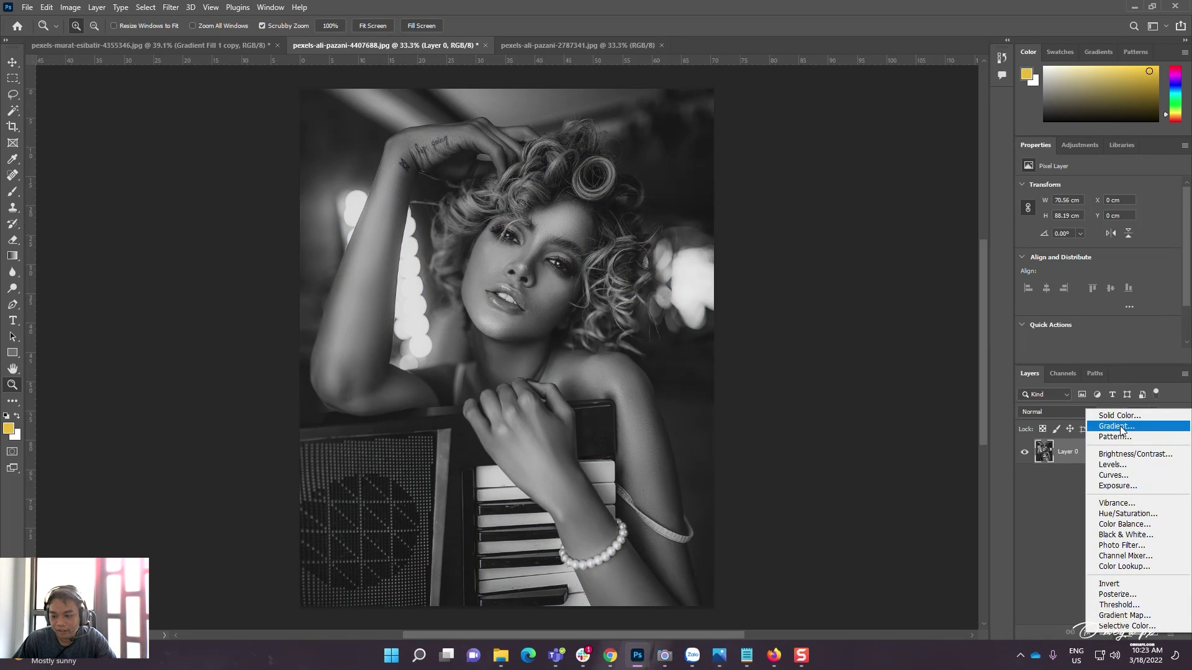
{"action": "left_click", "coordinate": [1121, 427]}
{"action": "double_click", "coordinate": [832, 313]}
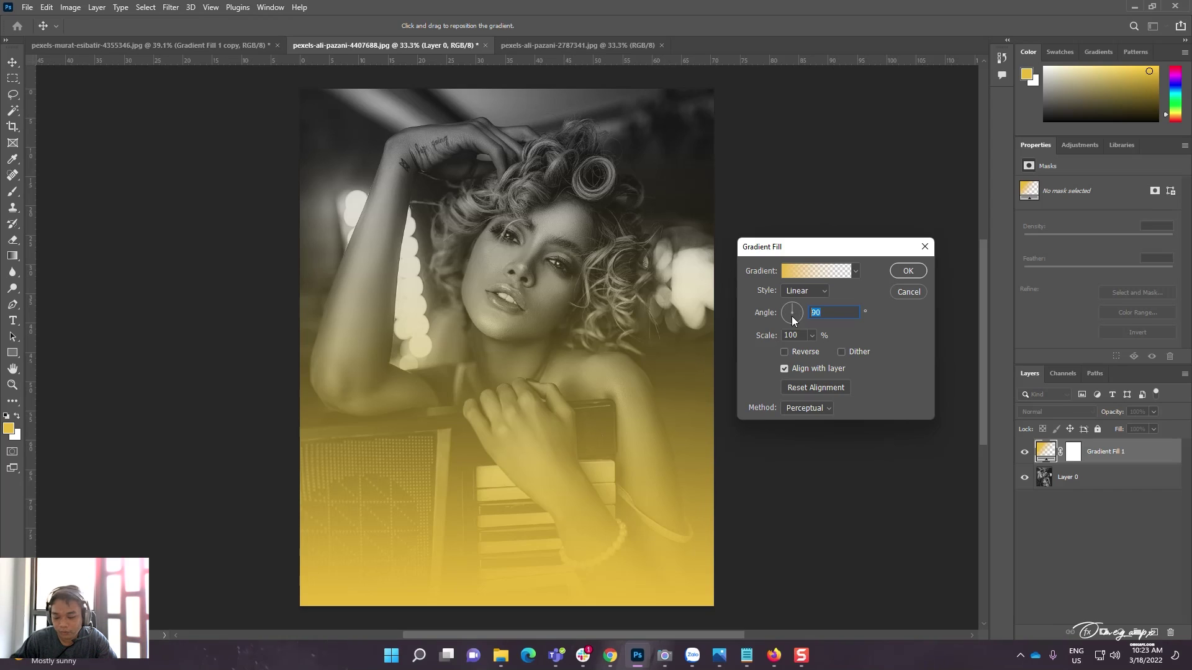
{"action": "type", "text": "0"}
Remove the right colour stop and make the remaining stop a strong red
{"action": "left_click", "coordinate": [792, 273]}
{"action": "left_click_drag", "start_coordinate": [1011, 349], "coordinate": [776, 363]}
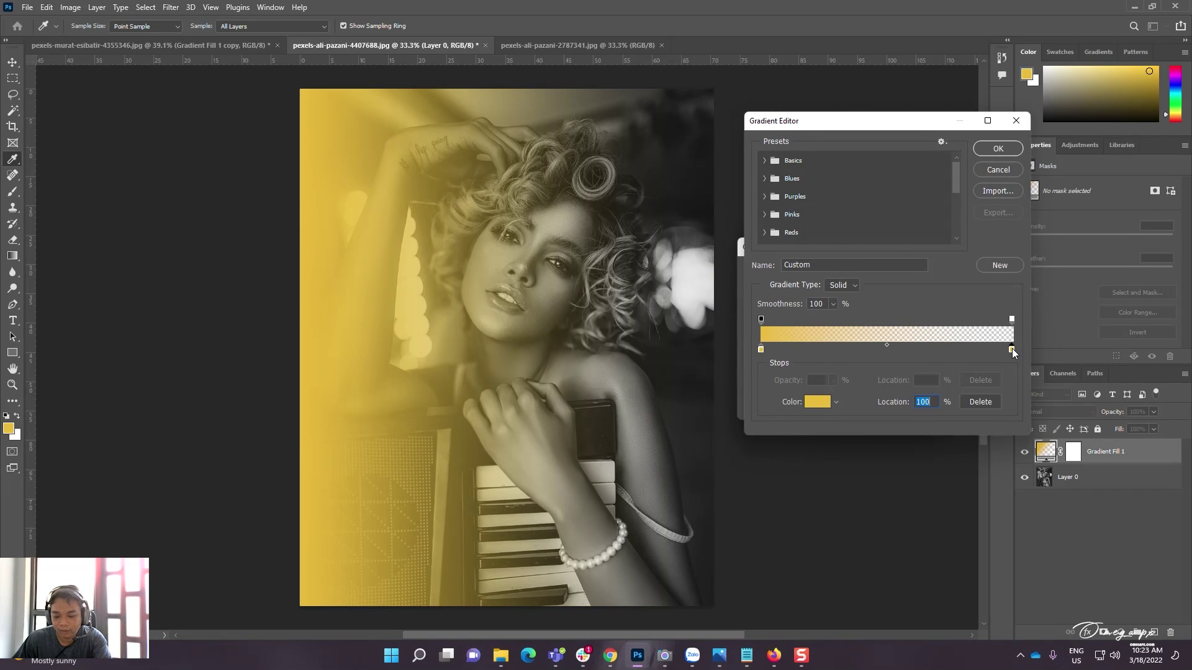
{"action": "left_click", "coordinate": [817, 405]}
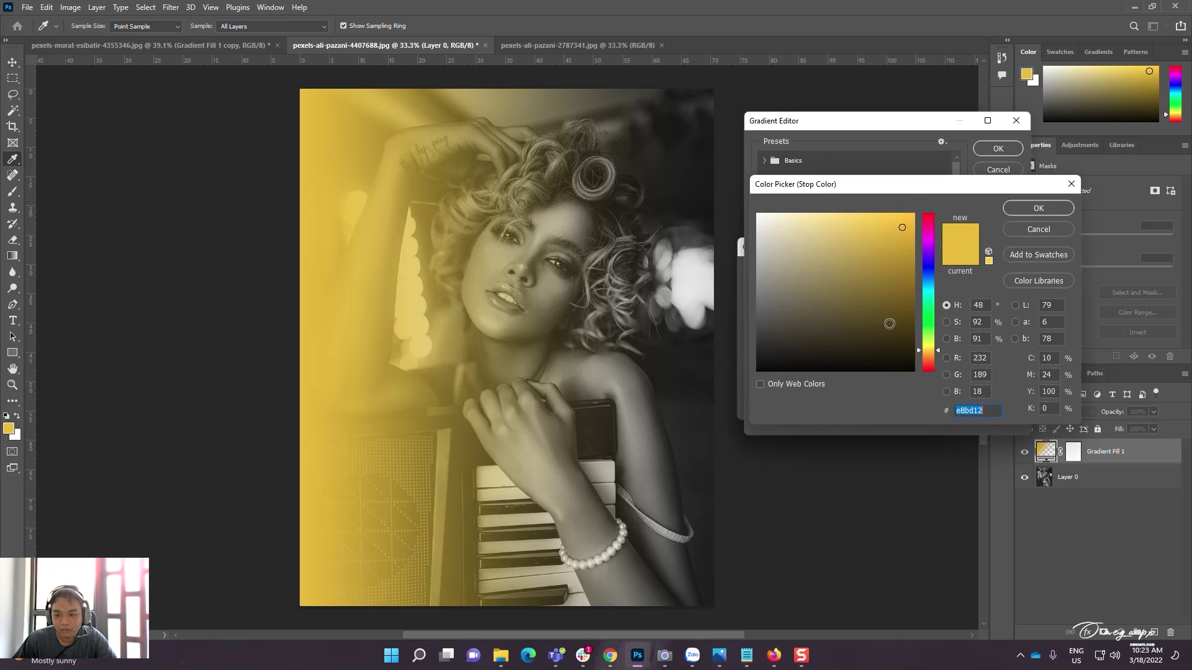
{"action": "mouse_move", "coordinate": [928, 236]}
{"action": "left_mouse_down"}
{"action": "mouse_move", "coordinate": [928, 215]}
{"action": "mouse_move", "coordinate": [915, 214]}
{"action": "left_mouse_up"}
{"action": "left_click", "coordinate": [901, 224]}
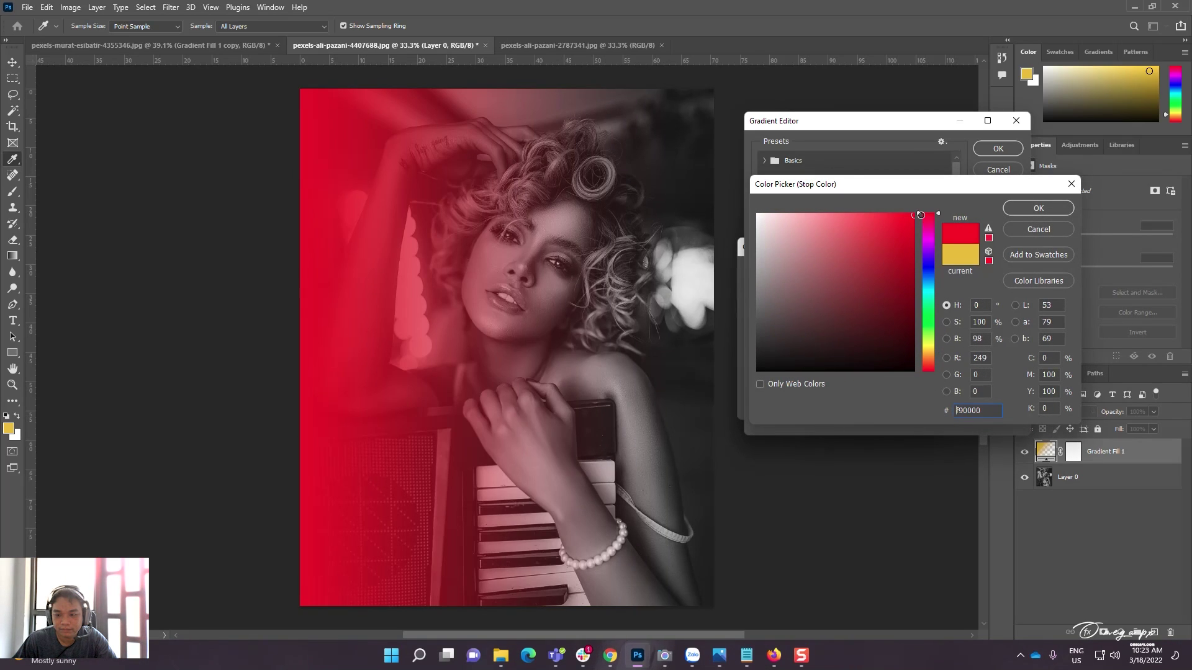
{"action": "left_click", "coordinate": [1033, 207]}
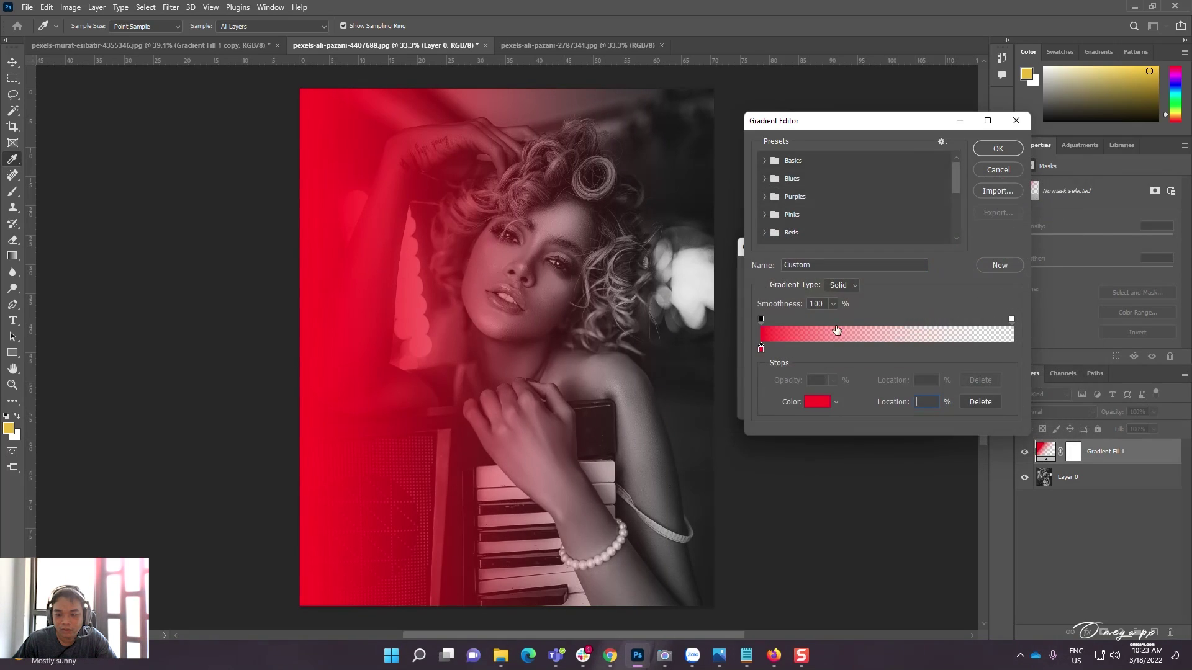
Set the opacity stops so red fades out between about 35% and 63%, and apply
{"action": "left_click_drag", "start_coordinate": [762, 318], "coordinate": [849, 318]}
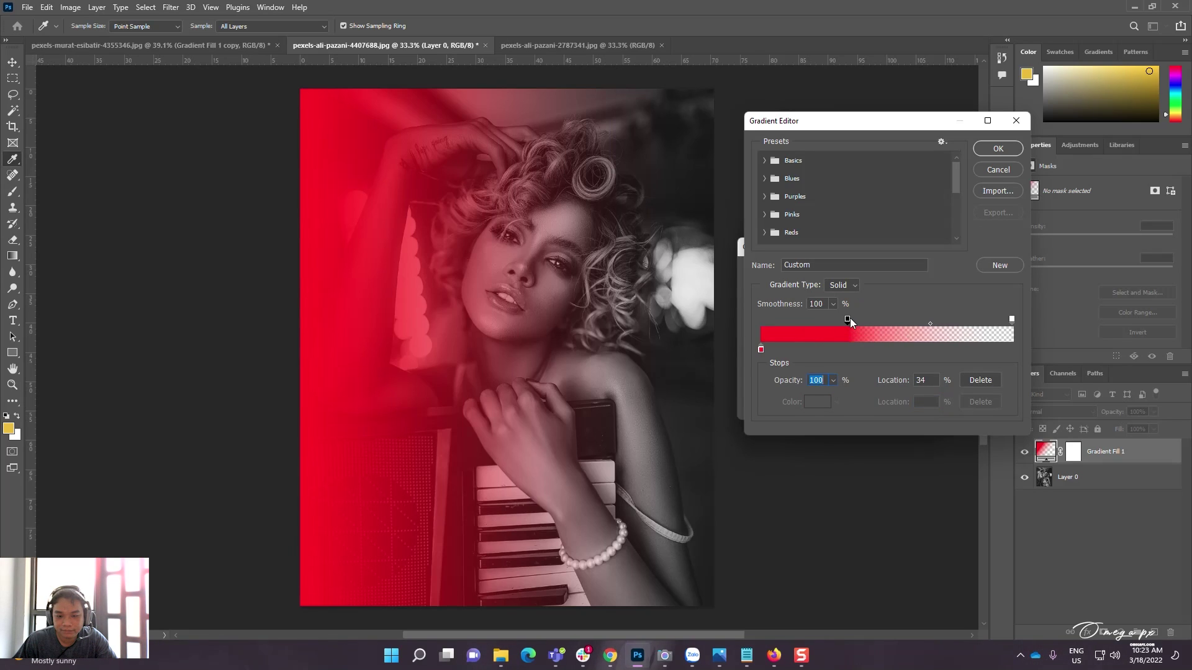
{"action": "mouse_move", "coordinate": [1012, 319]}
{"action": "left_mouse_down"}
{"action": "mouse_move", "coordinate": [876, 319]}
{"action": "mouse_move", "coordinate": [913, 320]}
{"action": "mouse_move", "coordinate": [891, 319]}
{"action": "left_mouse_up"}
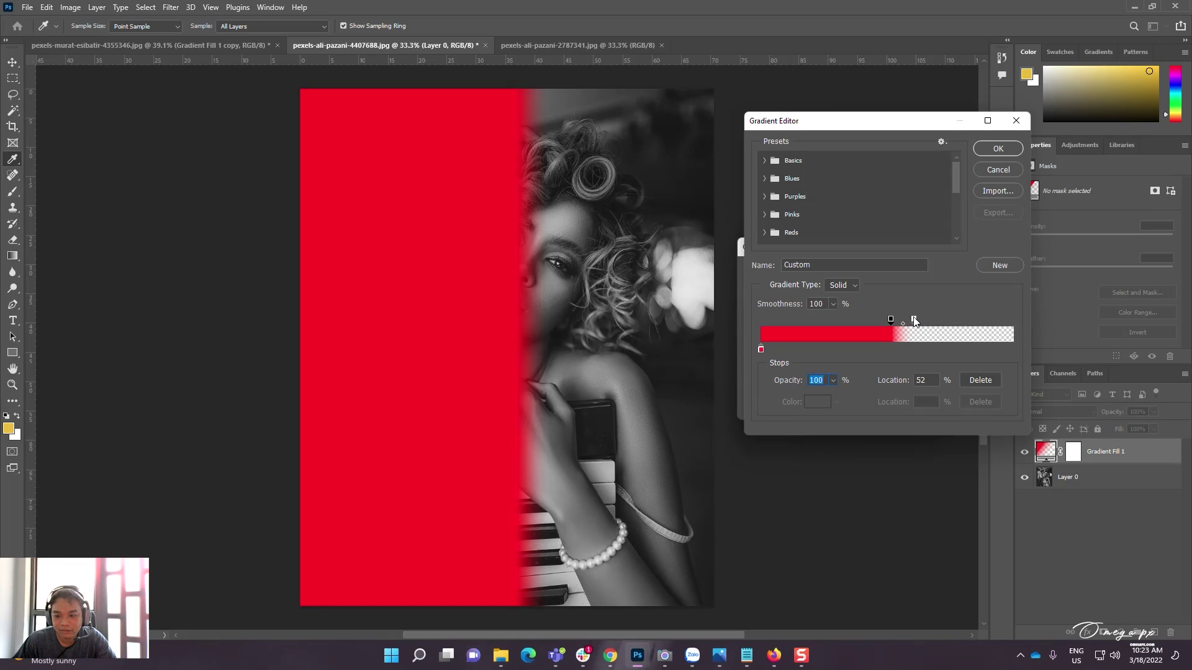
{"action": "left_click_drag", "start_coordinate": [914, 320], "coordinate": [919, 321]}
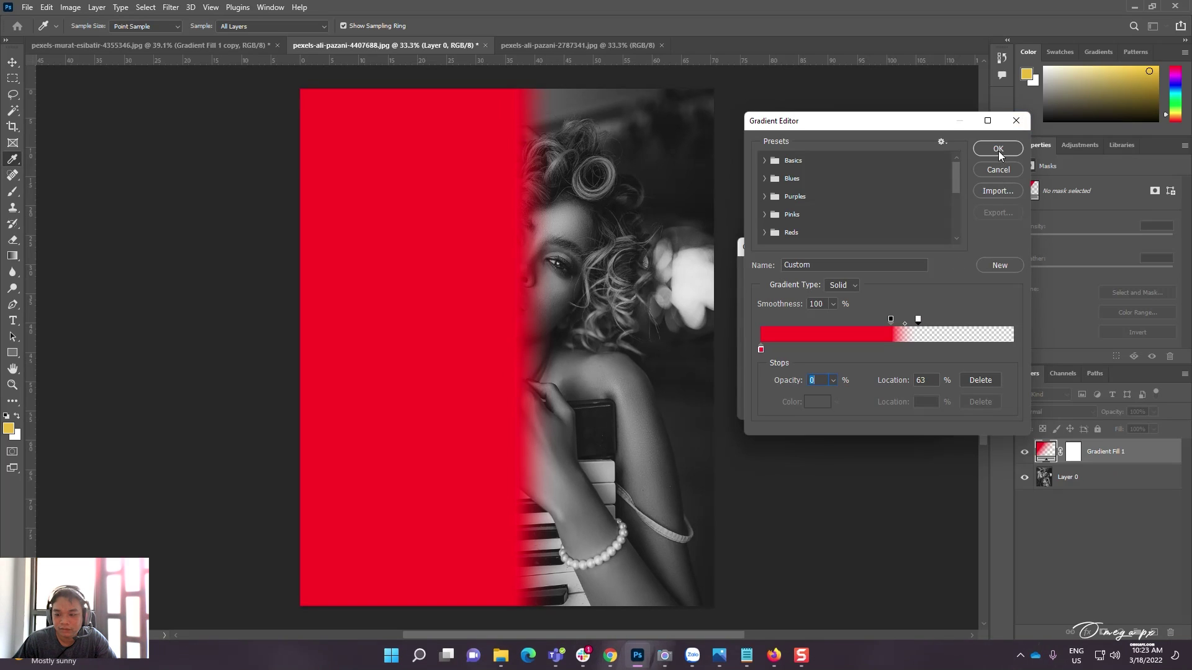
{"action": "left_click", "coordinate": [998, 149]}
{"action": "key", "text": "Return"}
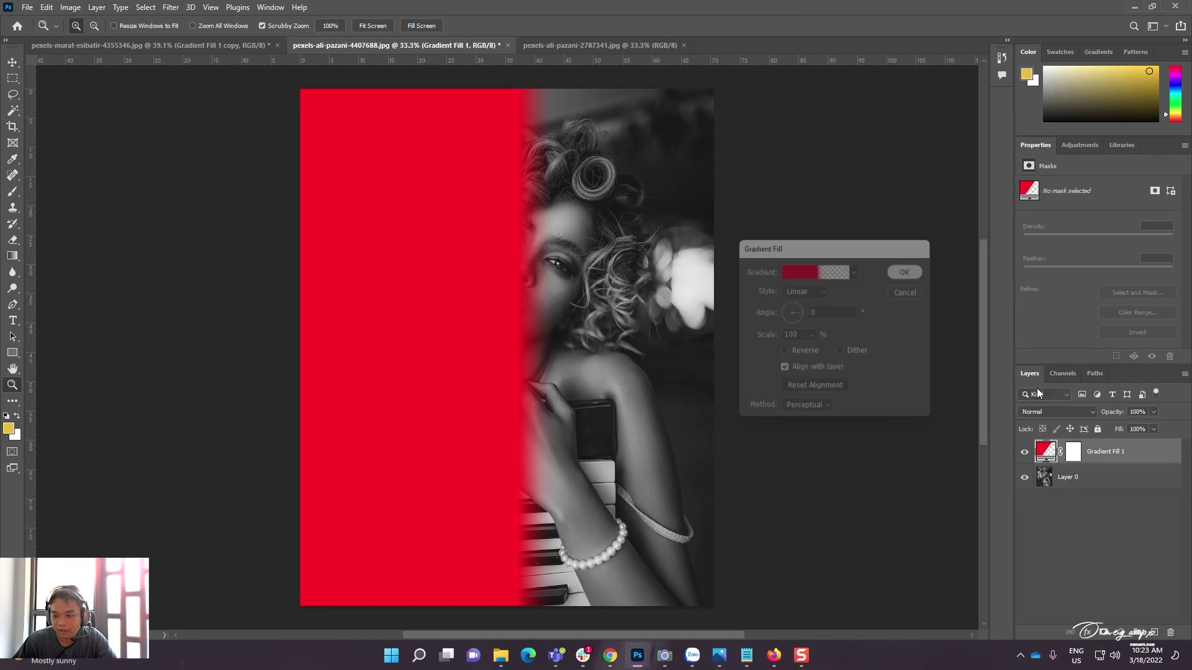
Set the red gradient layer to Color blend mode and duplicate it
{"action": "left_click", "coordinate": [1045, 412]}
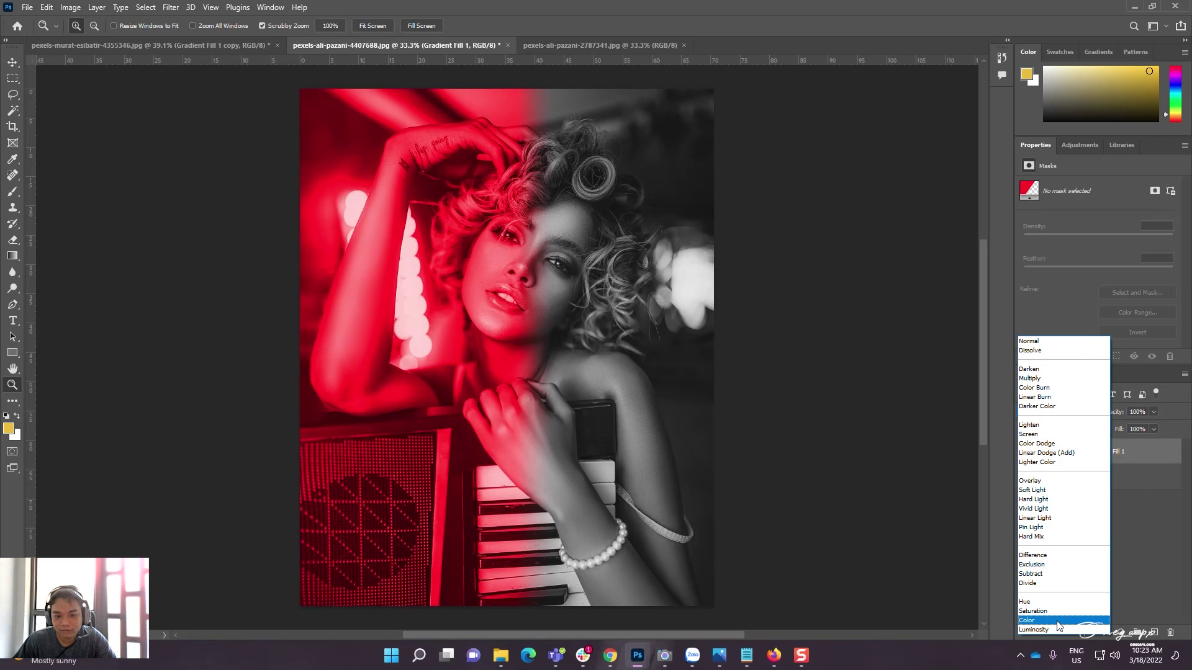
{"action": "left_click", "coordinate": [1057, 621]}
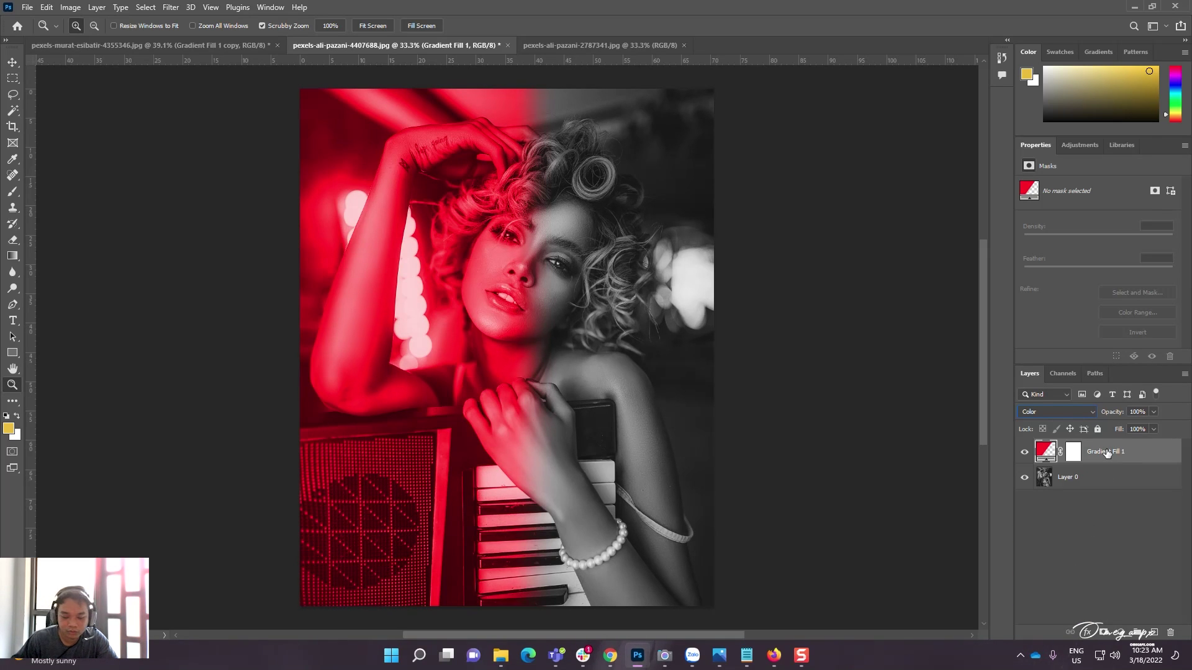
{"action": "key", "text": "ctrl+j"}
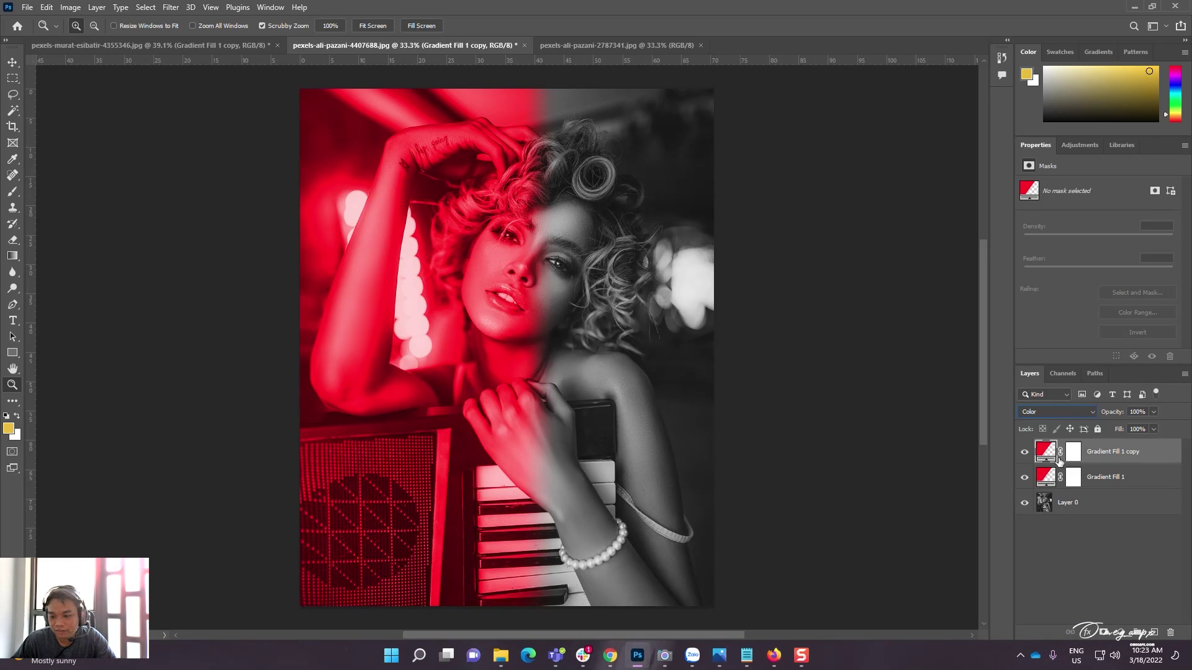
Give the copied gradient a 180° angle and a teal #0eb2c1 stop colour
{"action": "double_click", "coordinate": [1049, 452]}
{"action": "double_click", "coordinate": [846, 316]}
{"action": "type", "text": "180"}
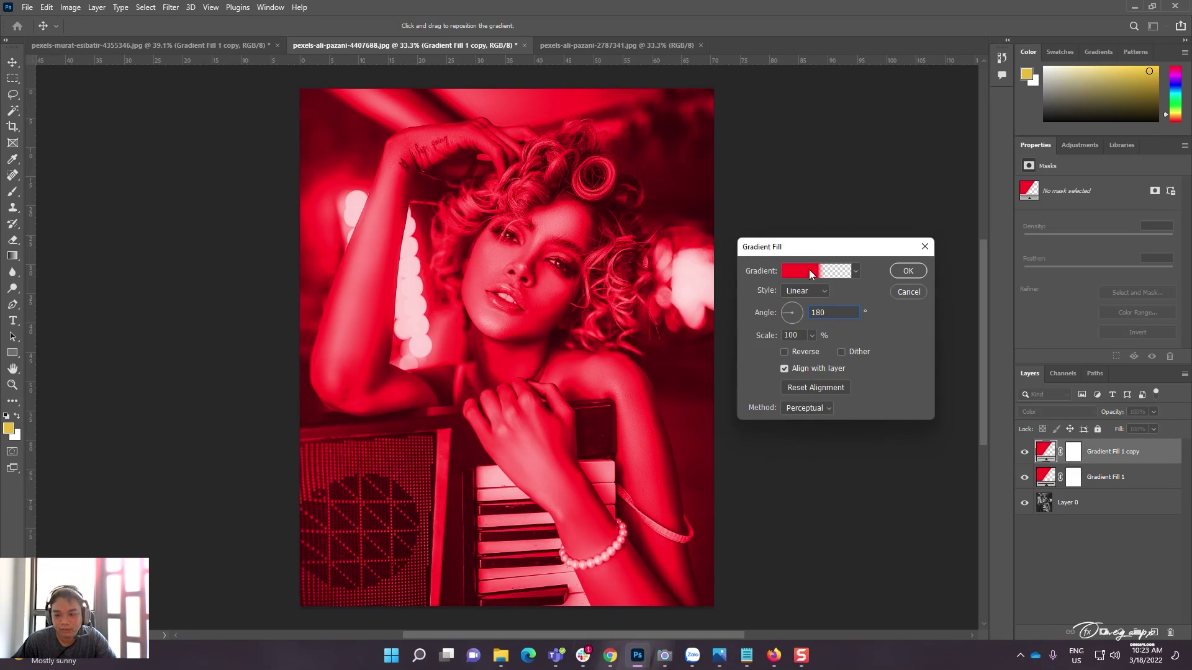
{"action": "left_click", "coordinate": [797, 271]}
{"action": "left_click", "coordinate": [761, 350]}
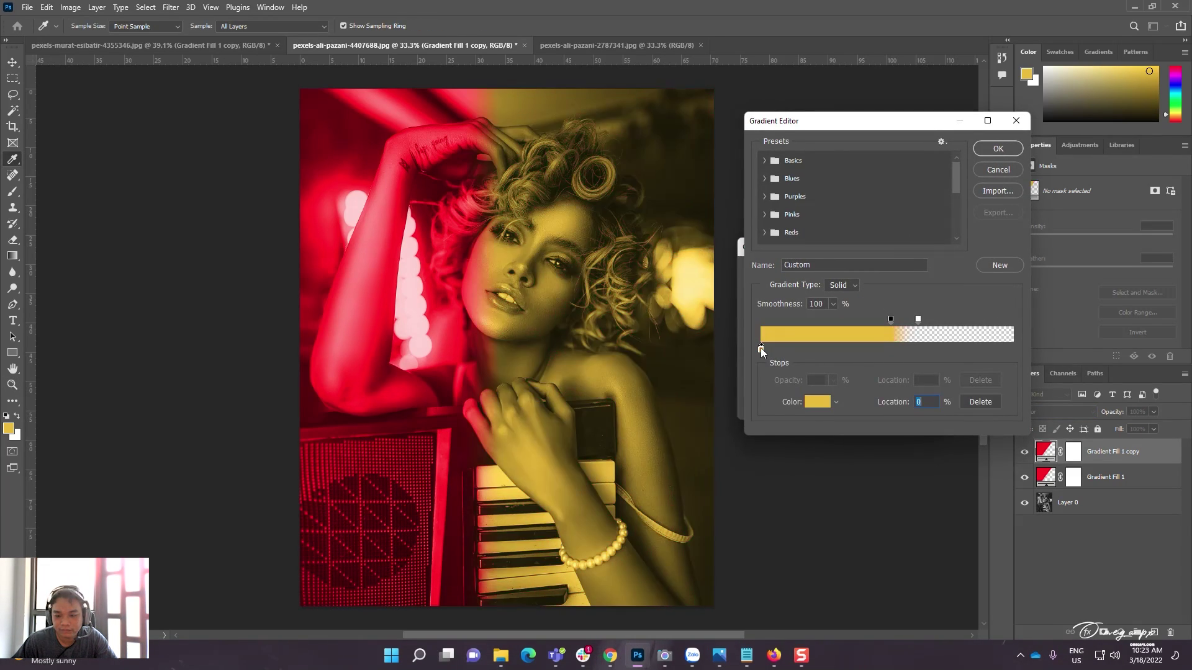
{"action": "left_click", "coordinate": [817, 402]}
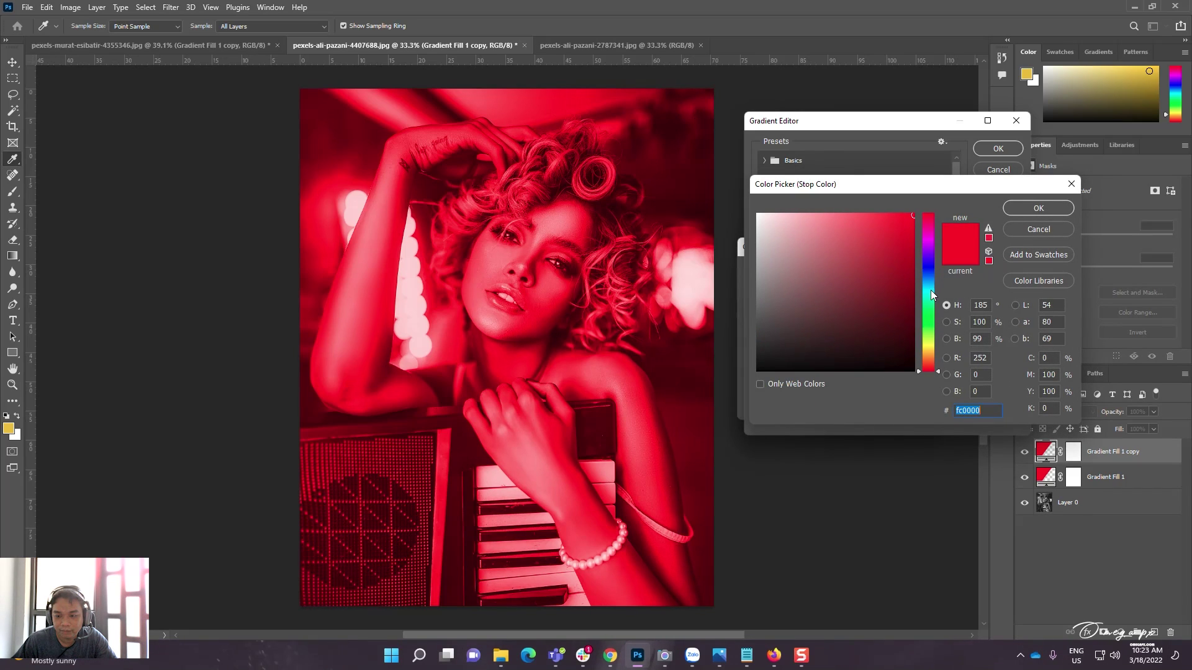
{"action": "left_click", "coordinate": [930, 289]}
{"action": "left_click", "coordinate": [903, 251]}
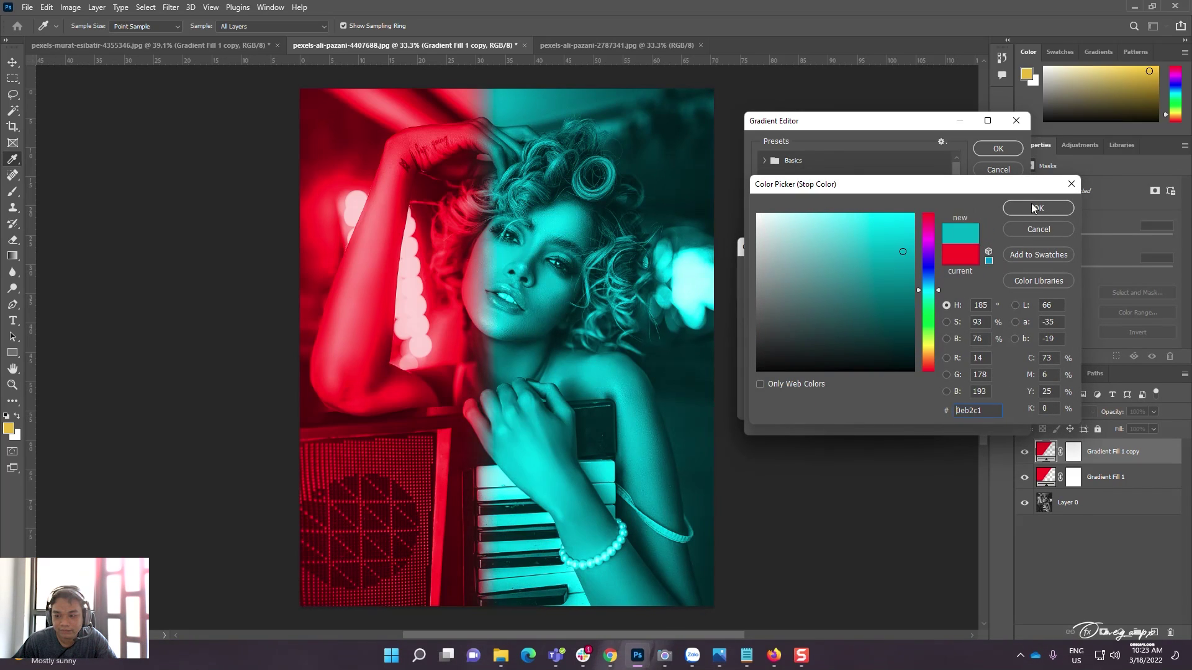
{"action": "left_click", "coordinate": [1052, 207]}
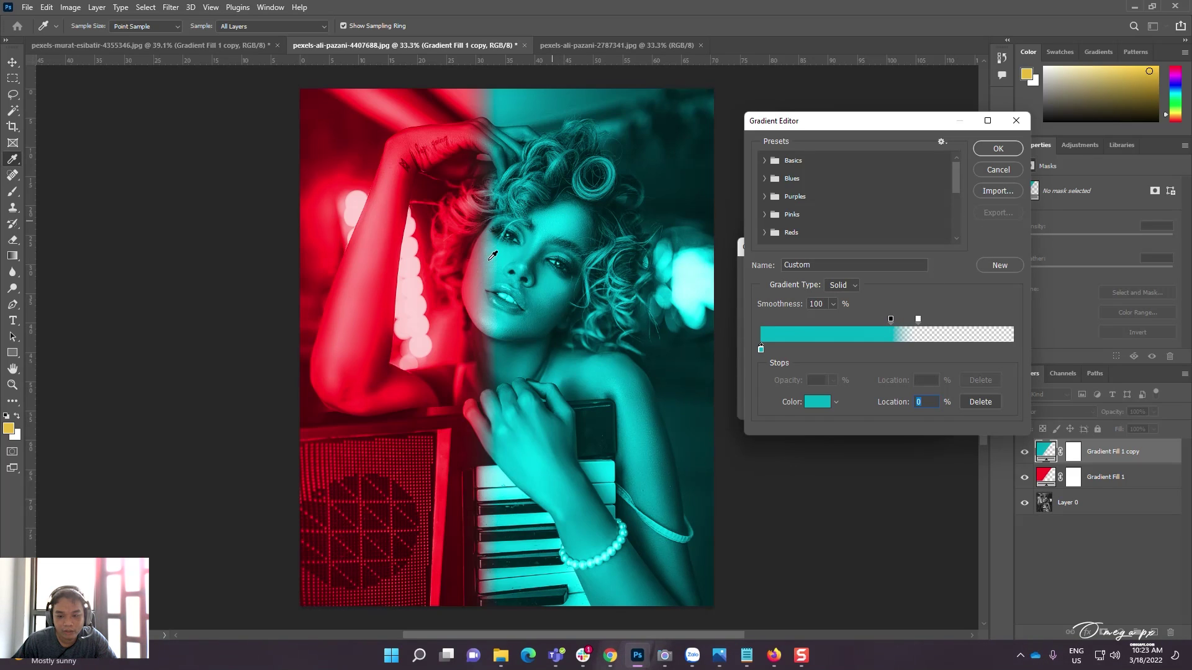
Narrow the solid teal area with the opacity stop and apply the gradient fill
{"action": "left_click_drag", "start_coordinate": [892, 321], "coordinate": [848, 322]}
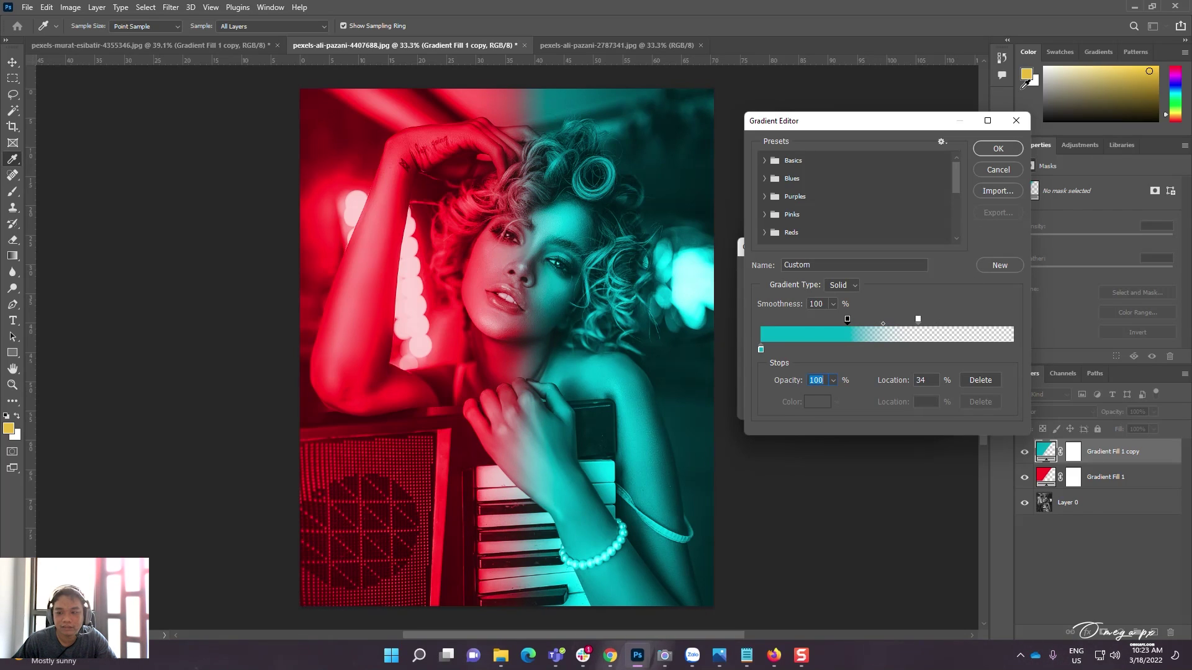
{"action": "left_click", "coordinate": [1011, 152]}
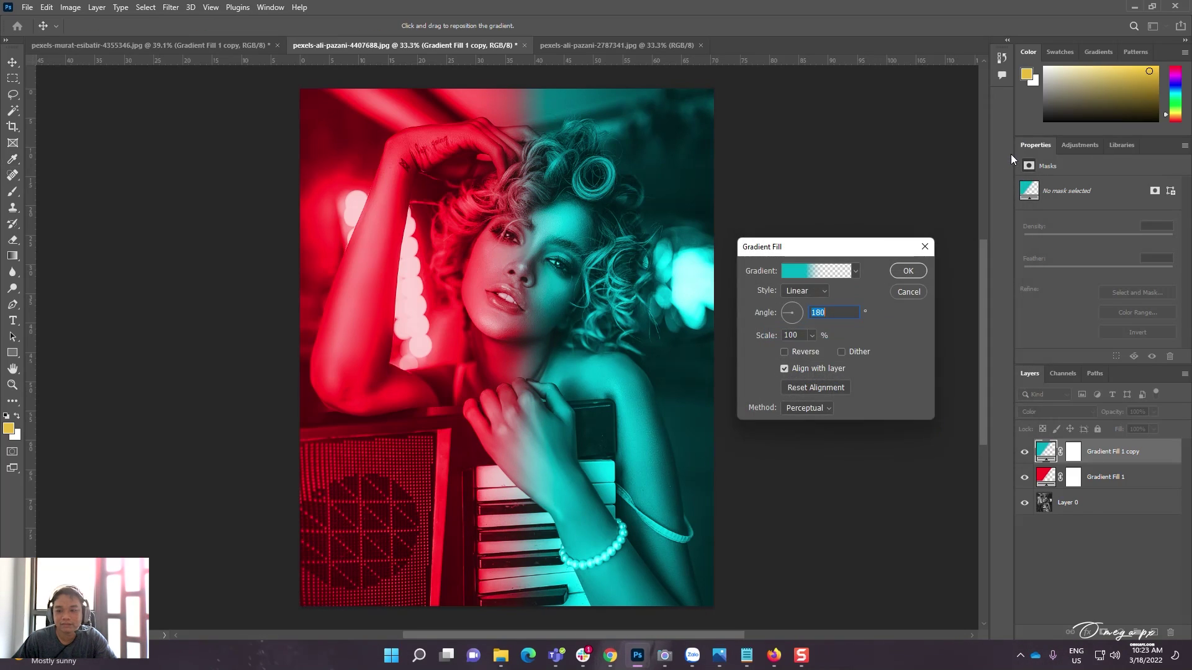
{"action": "left_click", "coordinate": [908, 272]}
{"action": "key", "text": "z"}
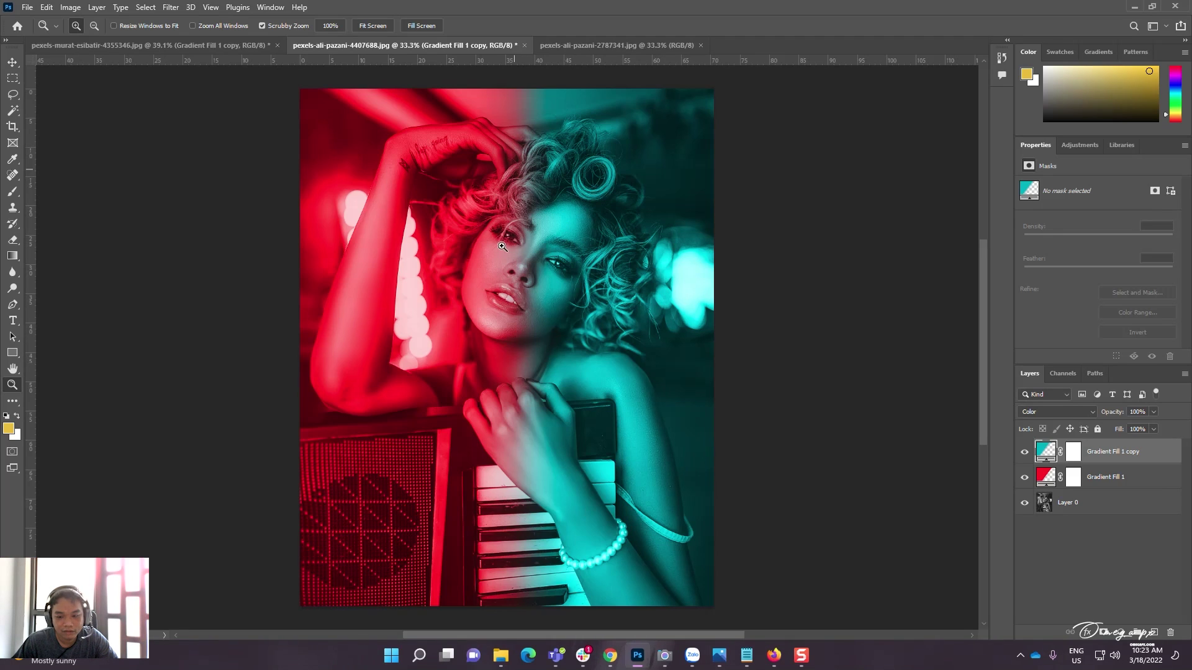
Lower the red gradient to 83% and the cyan copy to 74% opacity, then go to the third portrait
{"action": "left_click", "coordinate": [1109, 478]}
{"action": "left_click_drag", "start_coordinate": [1153, 412], "coordinate": [1145, 423]}
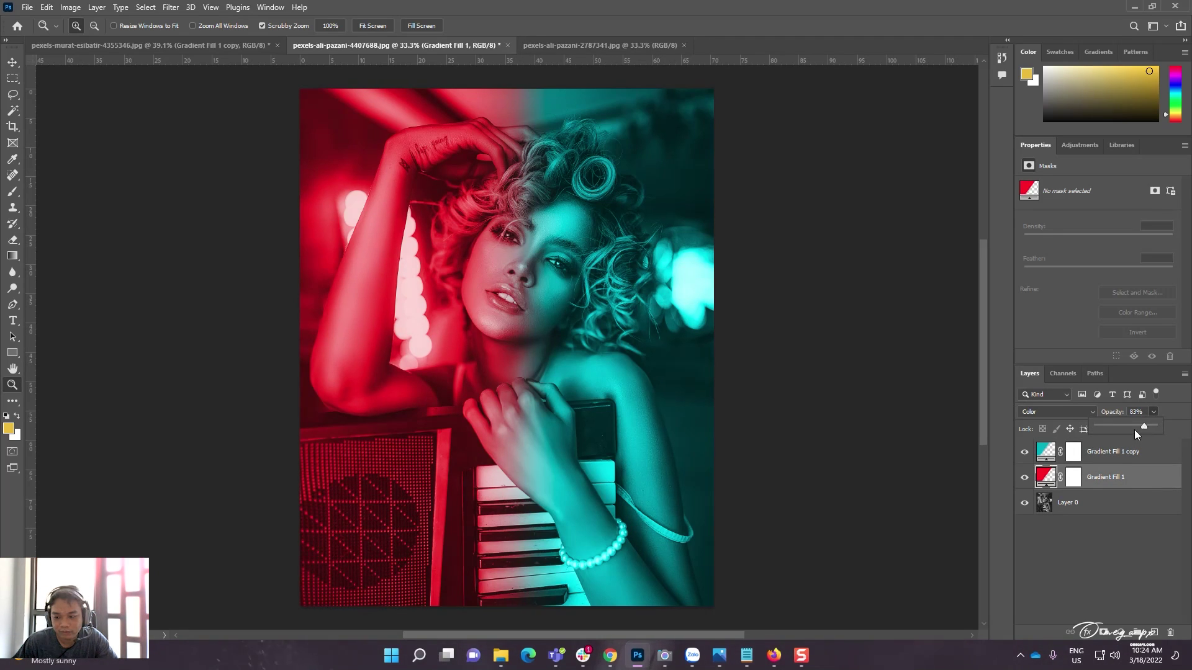
{"action": "left_click", "coordinate": [1126, 439]}
{"action": "left_click", "coordinate": [1132, 426]}
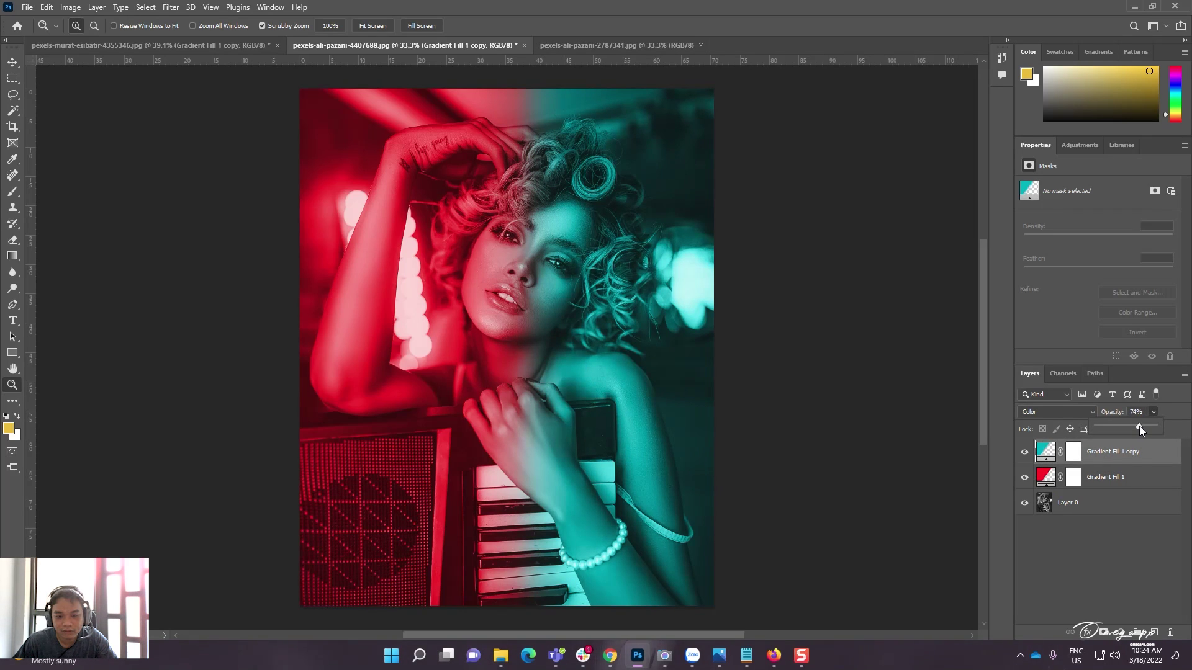
{"action": "left_click", "coordinate": [612, 44]}
Reapply the black-and-white filter to the third portrait and add a Gradient Fill layer
{"action": "left_click", "coordinate": [171, 6]}
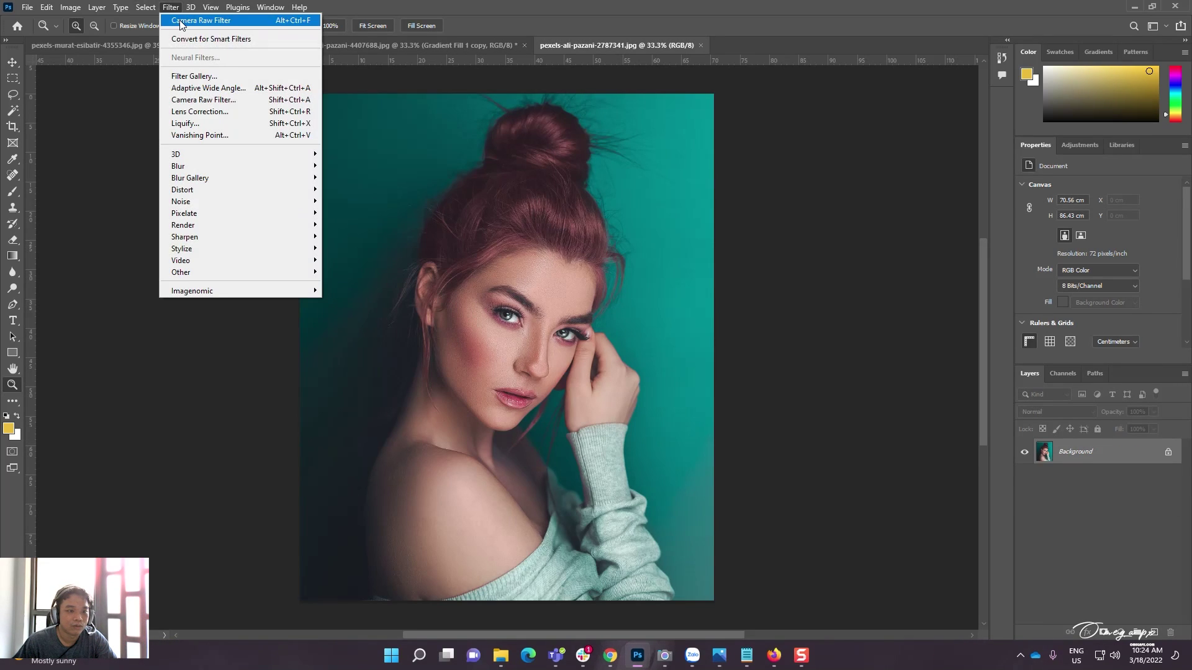
{"action": "left_click", "coordinate": [184, 22]}
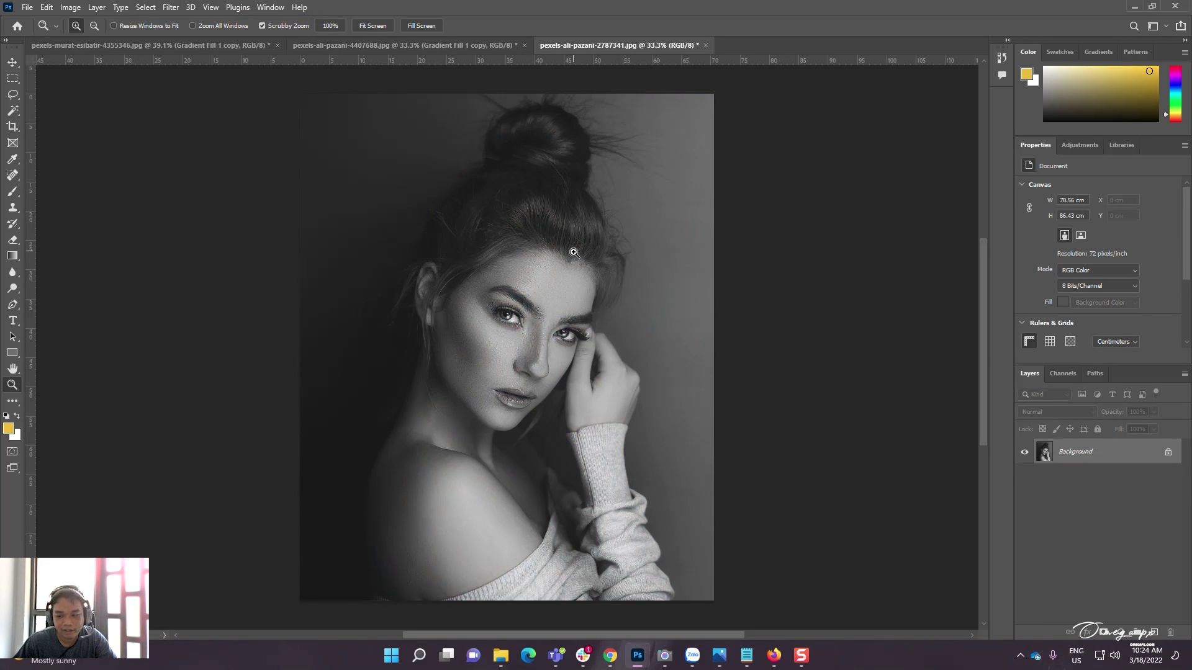
{"action": "left_click", "coordinate": [1123, 634]}
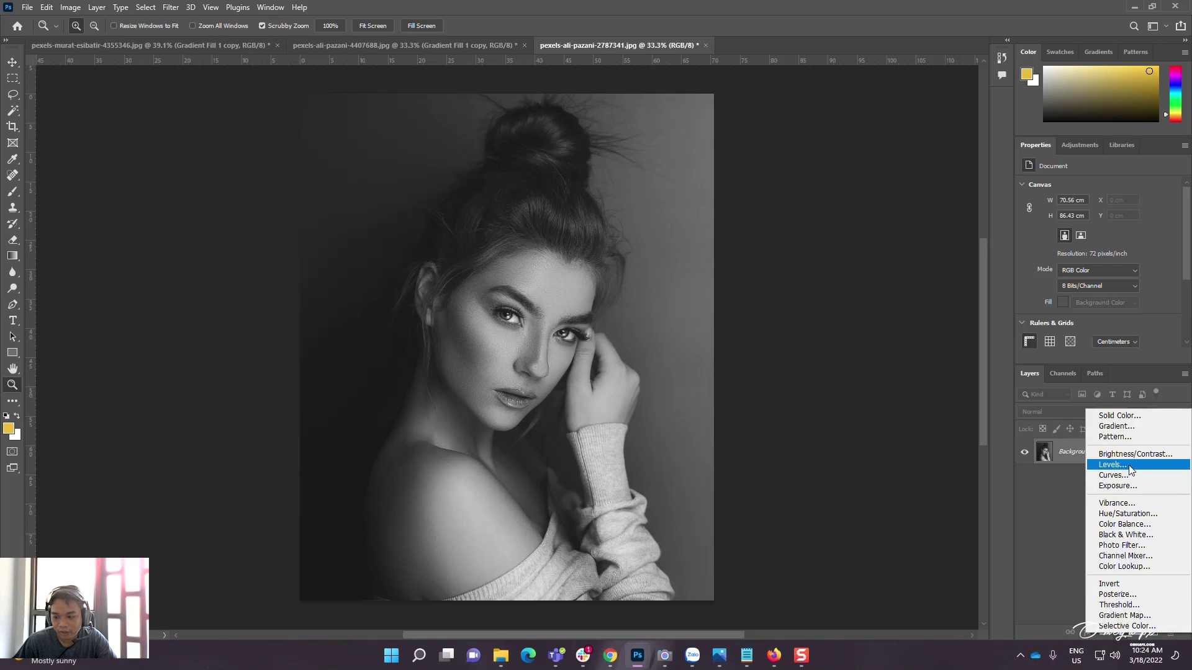
{"action": "left_click", "coordinate": [1117, 425]}
{"action": "double_click", "coordinate": [836, 311]}
Set the gradient angle to 0° and its colour stop to pure red ff0000
{"action": "type", "text": "0"}
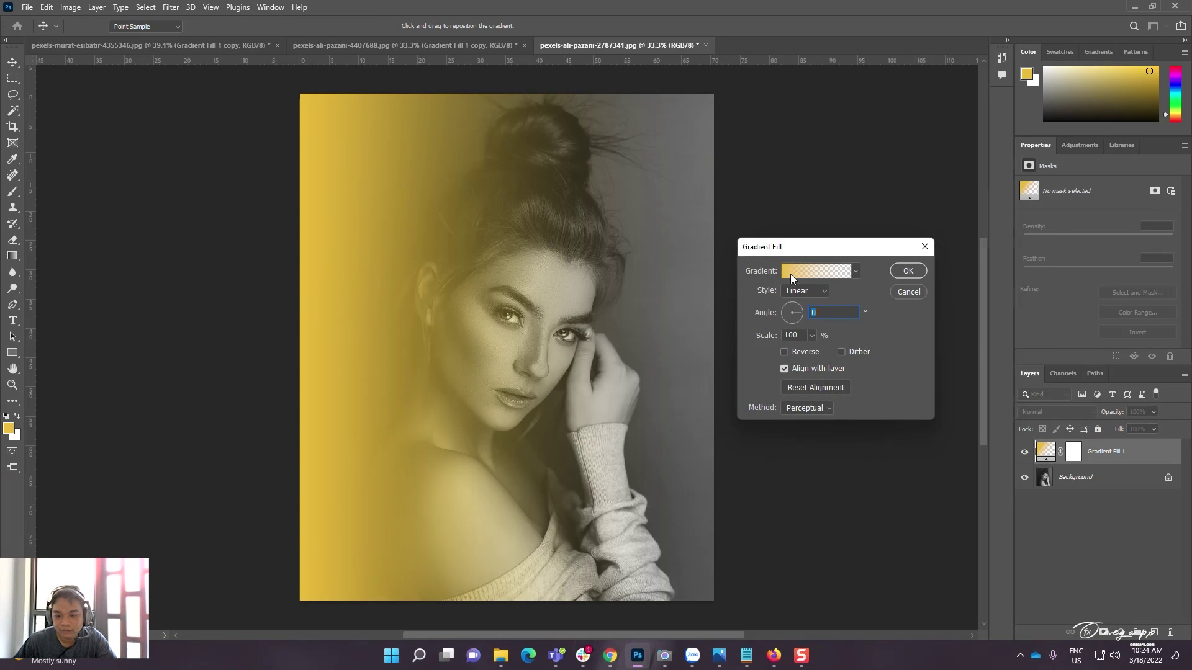
{"action": "left_click", "coordinate": [790, 274]}
{"action": "left_click", "coordinate": [1010, 351]}
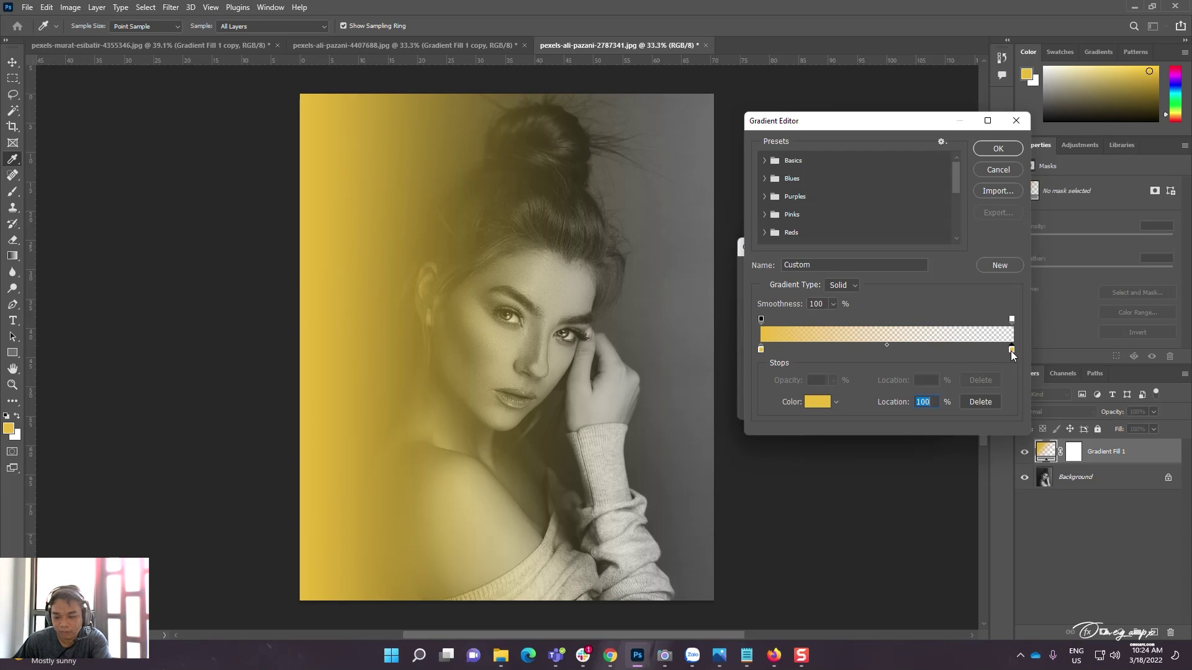
{"action": "left_click", "coordinate": [817, 402]}
{"action": "left_click_drag", "start_coordinate": [935, 222], "coordinate": [920, 211]}
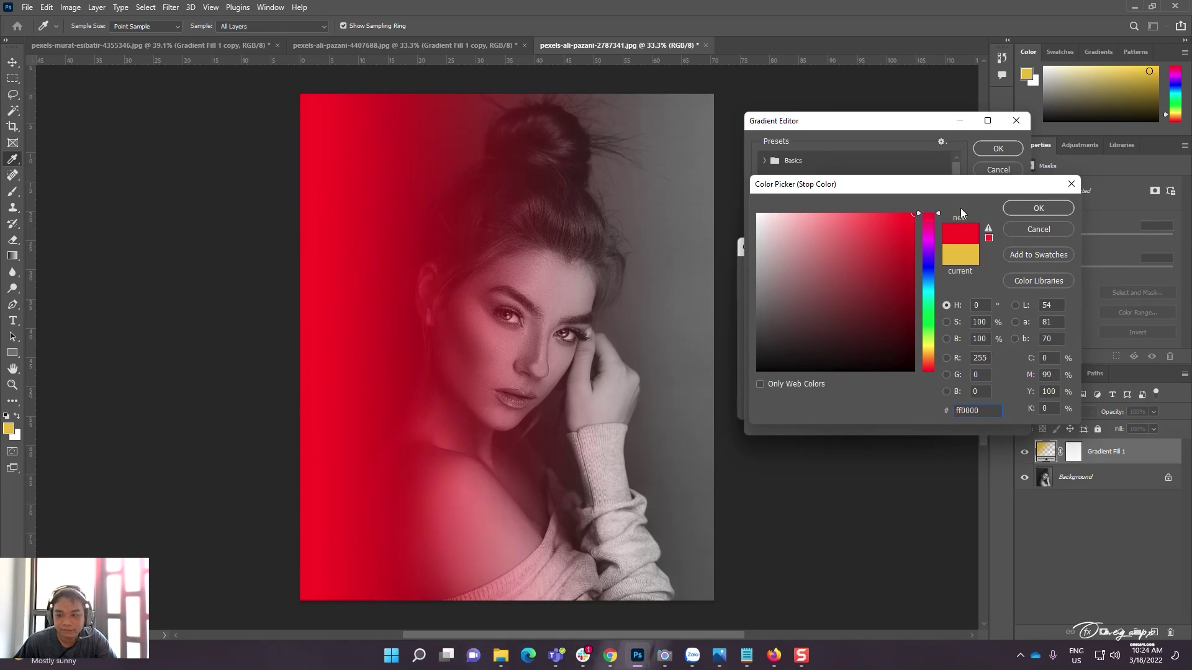
{"action": "left_click", "coordinate": [1059, 208]}
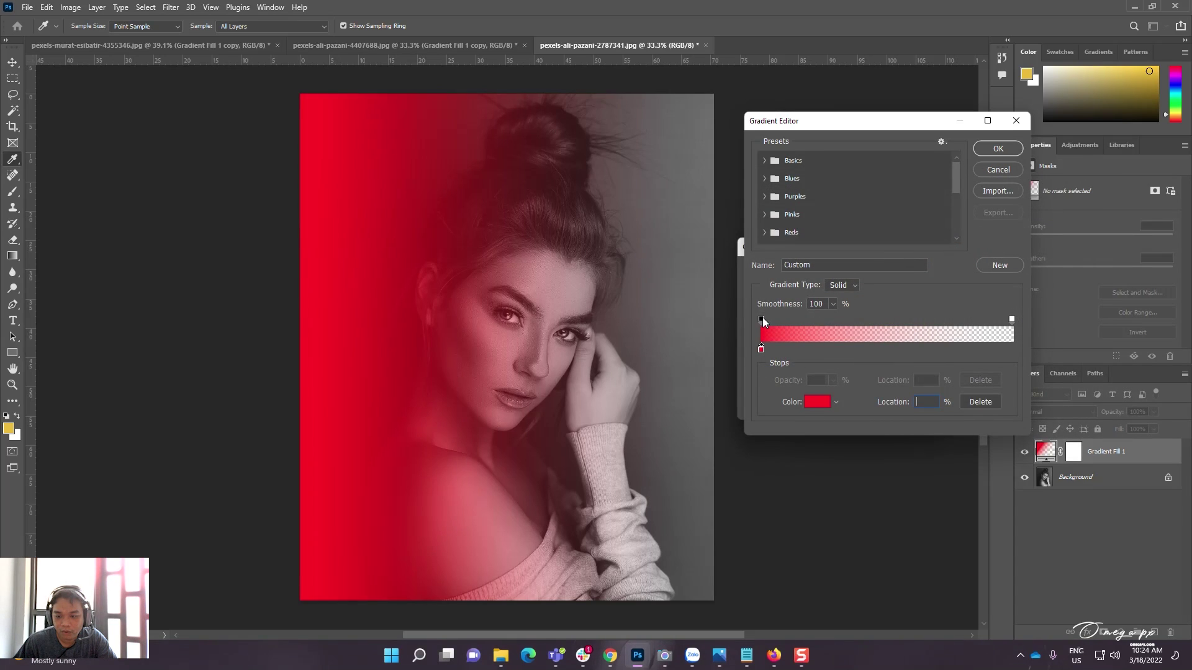
Widen the solid red and pull the transparent end inward, then apply the fill
{"action": "left_click_drag", "start_coordinate": [762, 319], "coordinate": [853, 319]}
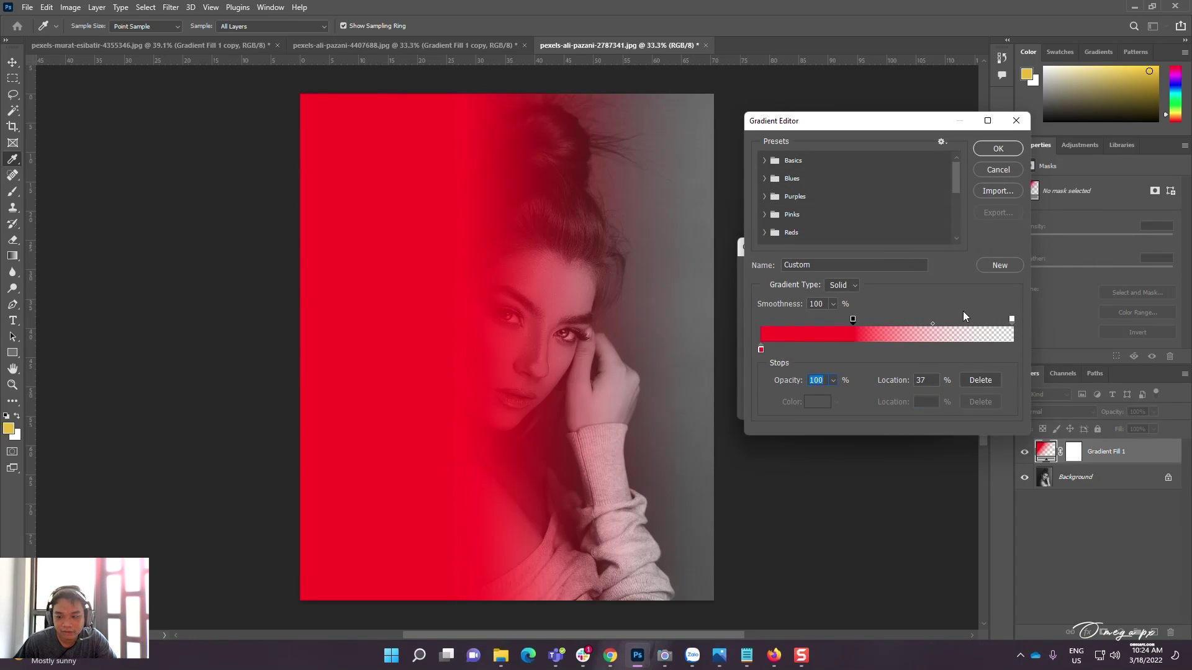
{"action": "left_click_drag", "start_coordinate": [1012, 319], "coordinate": [930, 319]}
{"action": "left_click_drag", "start_coordinate": [854, 319], "coordinate": [873, 319]}
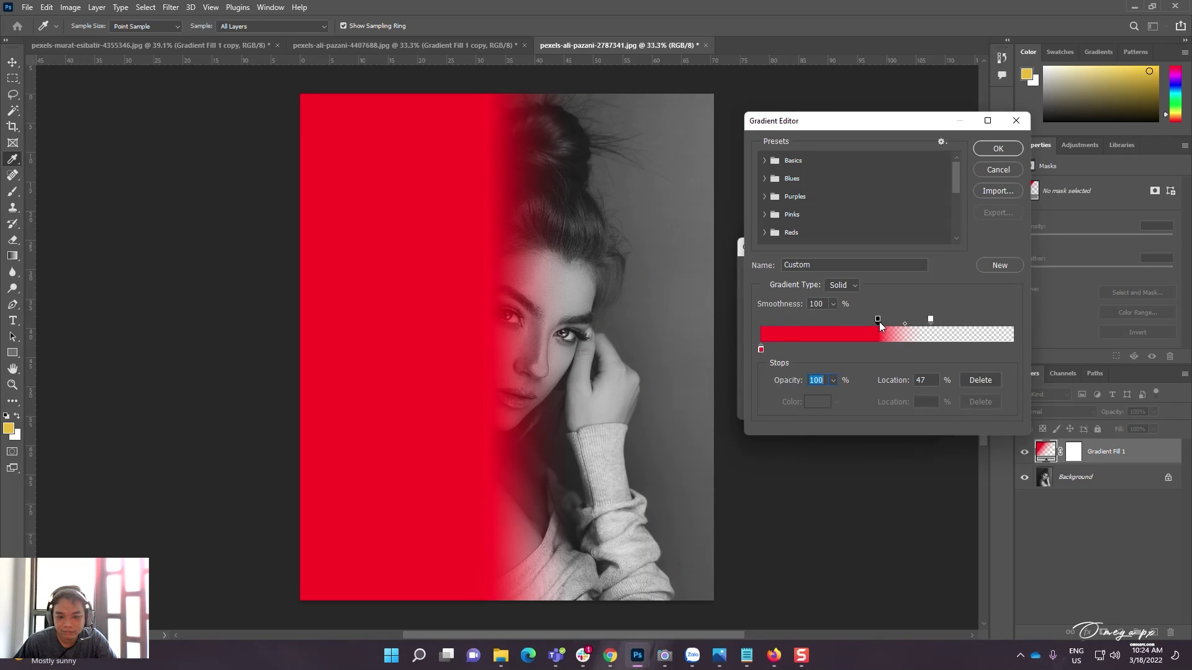
{"action": "left_click", "coordinate": [988, 153]}
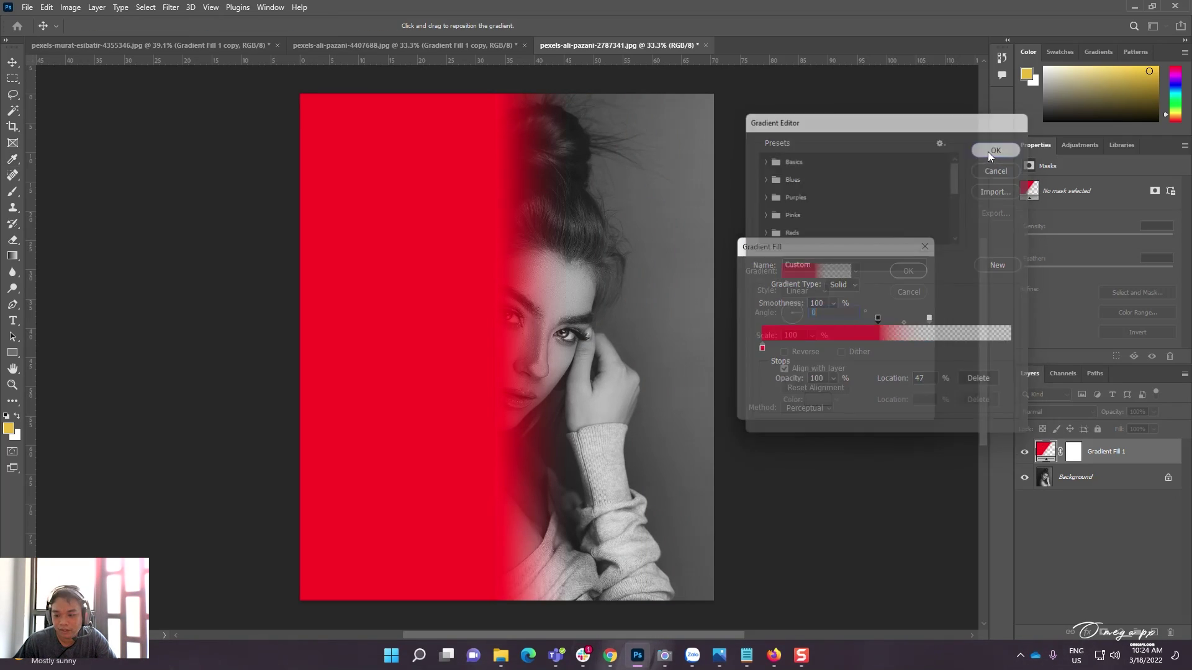
{"action": "left_click", "coordinate": [917, 271]}
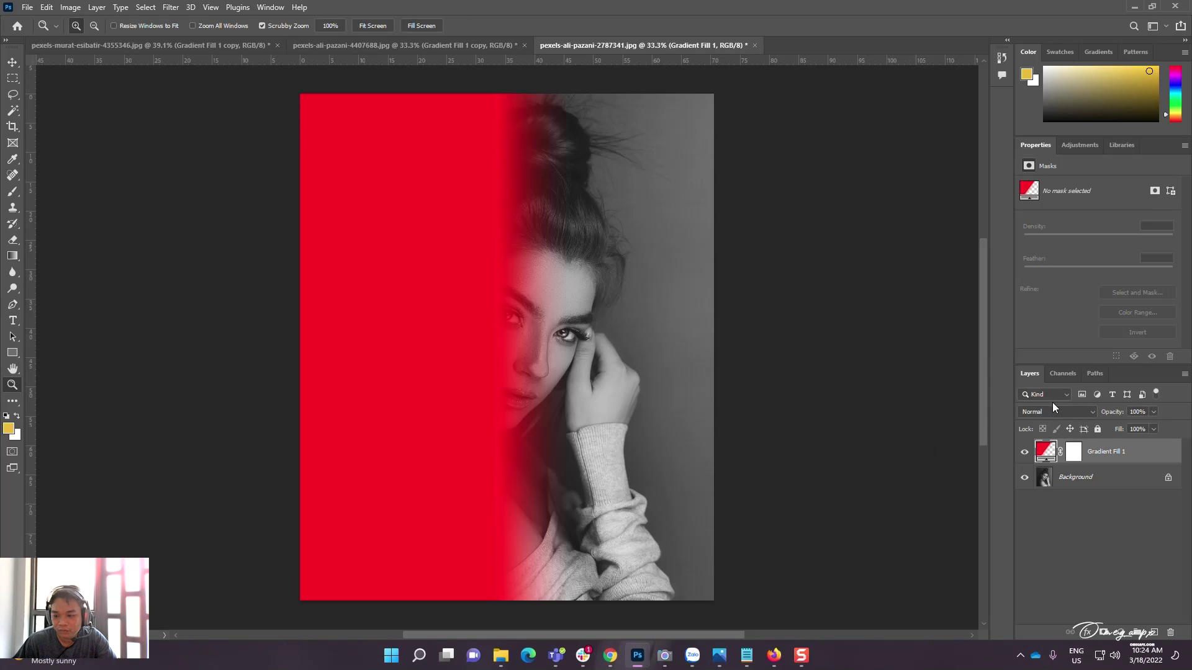
Set the red gradient to Color blend mode and duplicate the layer
{"action": "left_click", "coordinate": [1052, 406]}
{"action": "left_click", "coordinate": [1051, 618]}
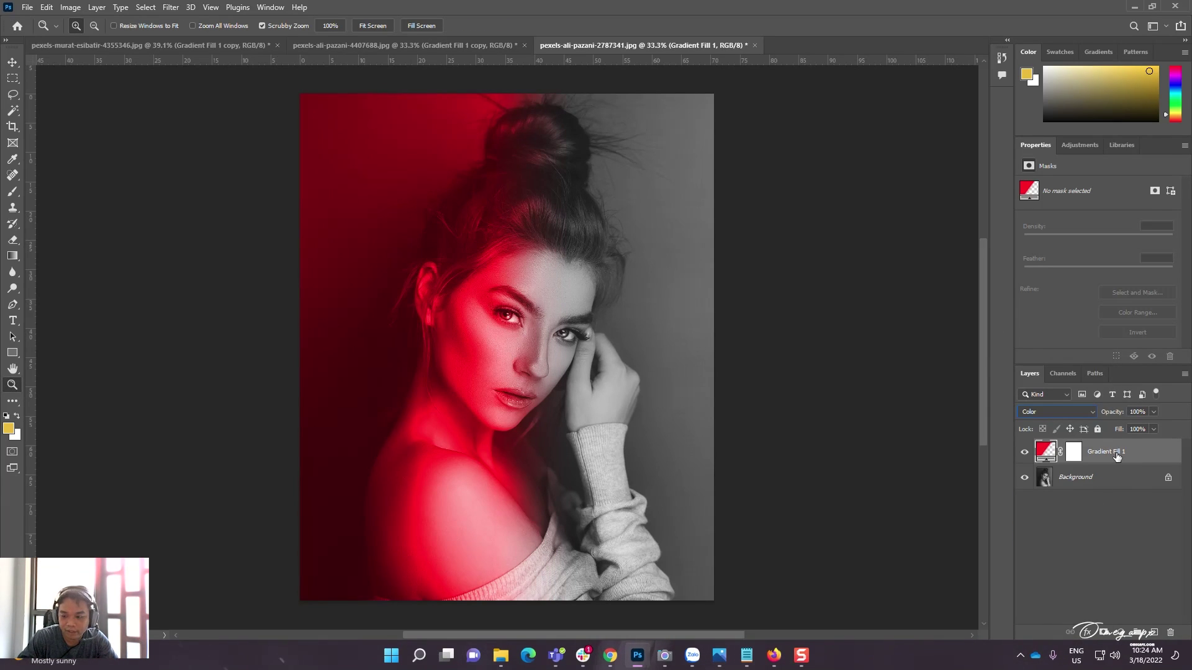
{"action": "key", "text": "ctrl+k"}
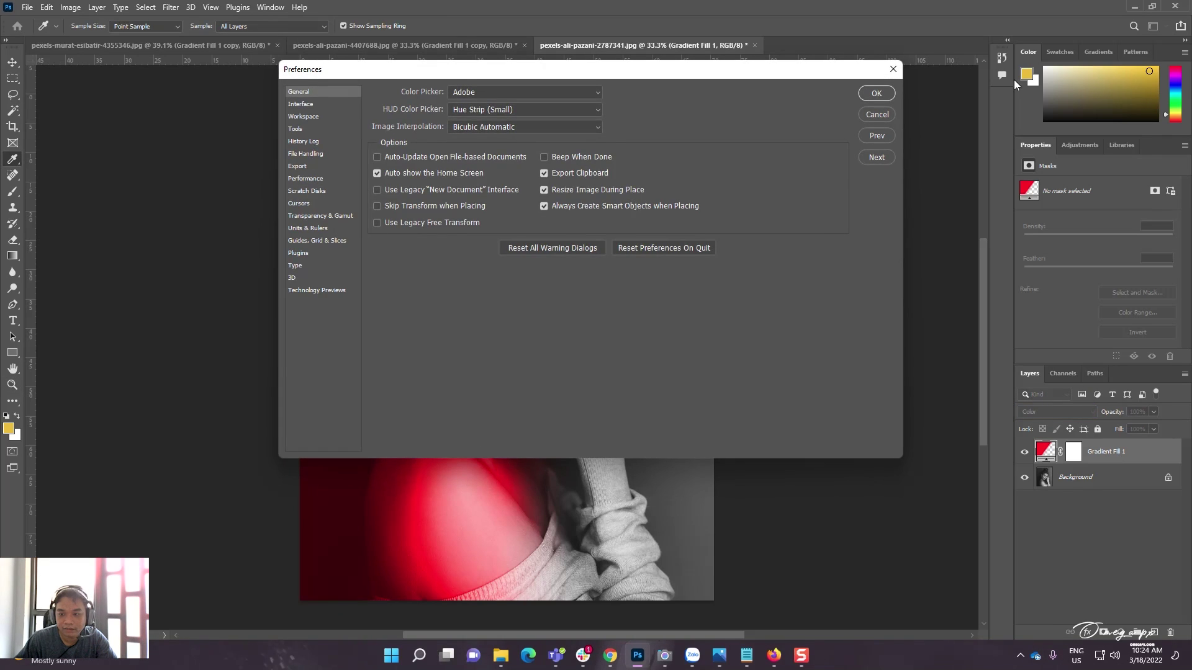
{"action": "left_click", "coordinate": [890, 91]}
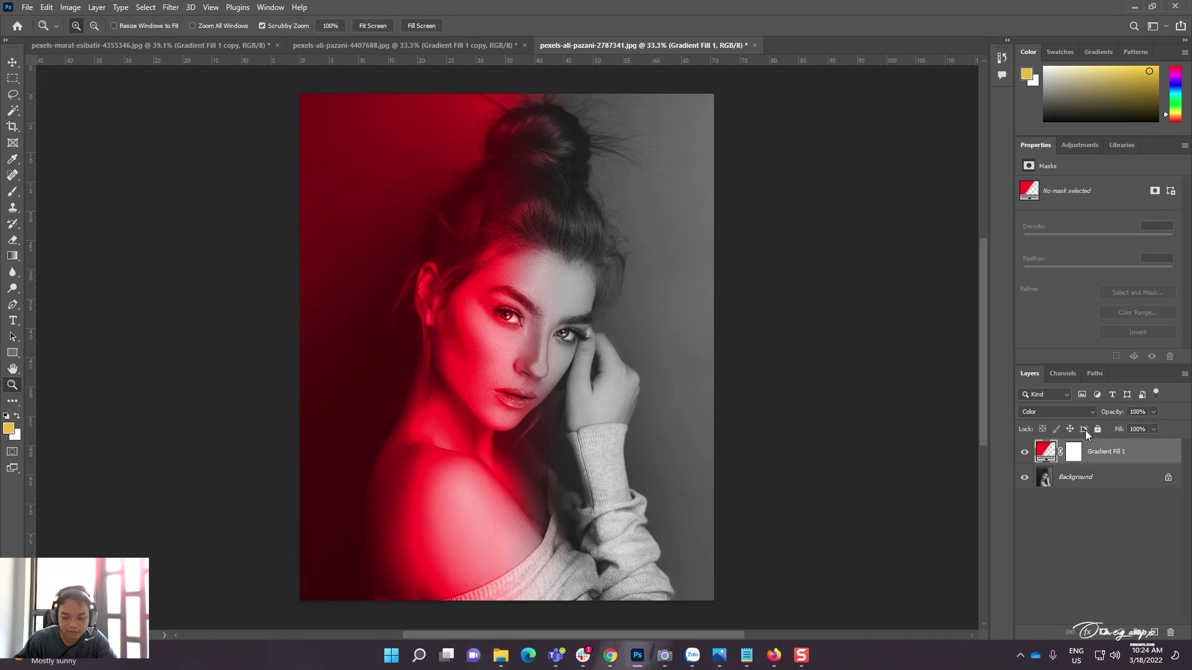
{"action": "key", "text": "ctrl+j"}
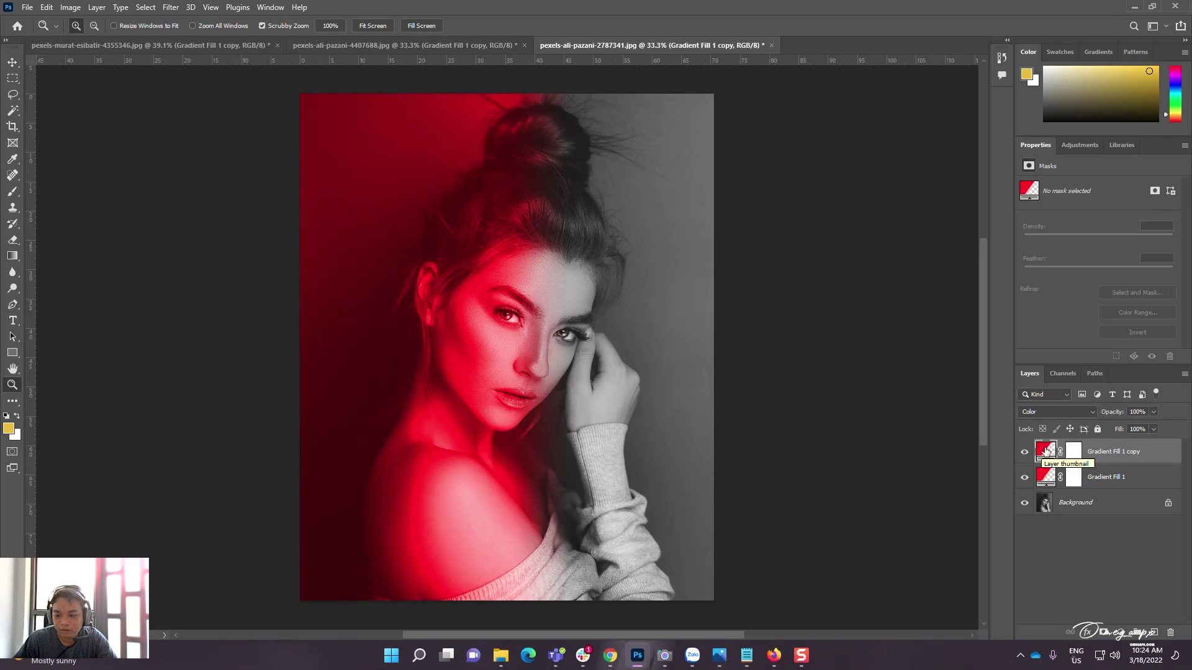
Give the copied gradient a 180° angle and a cyan stop colour
{"action": "double_click", "coordinate": [1047, 452]}
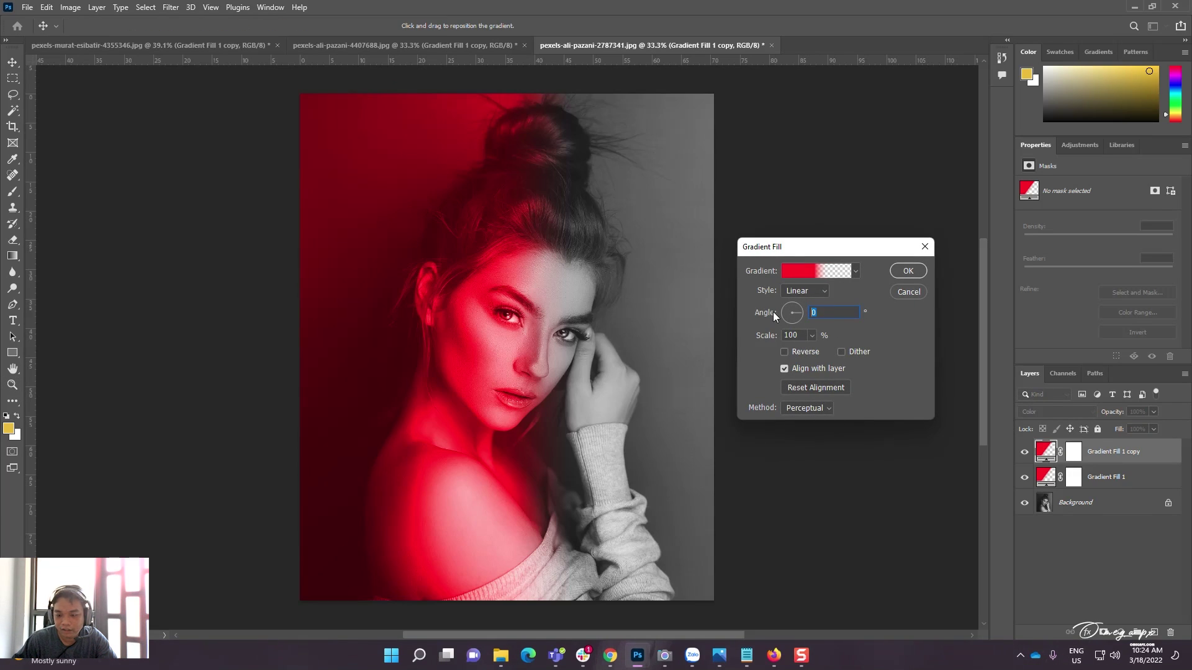
{"action": "type", "text": "180"}
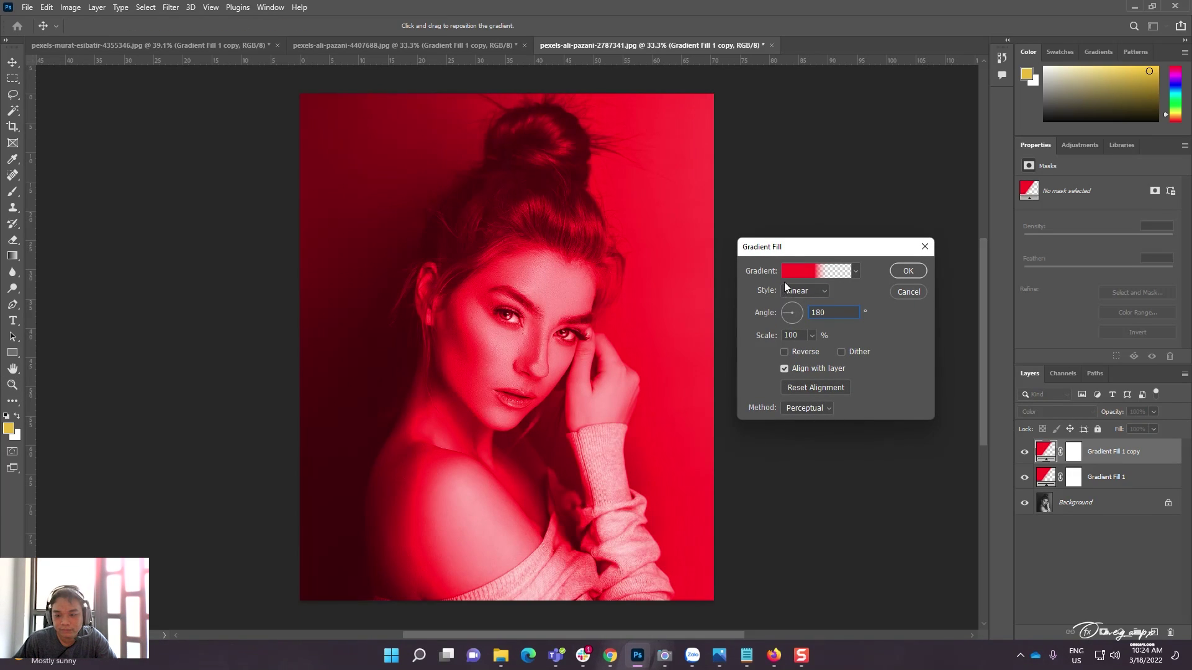
{"action": "left_click", "coordinate": [787, 271]}
{"action": "left_click", "coordinate": [762, 349]}
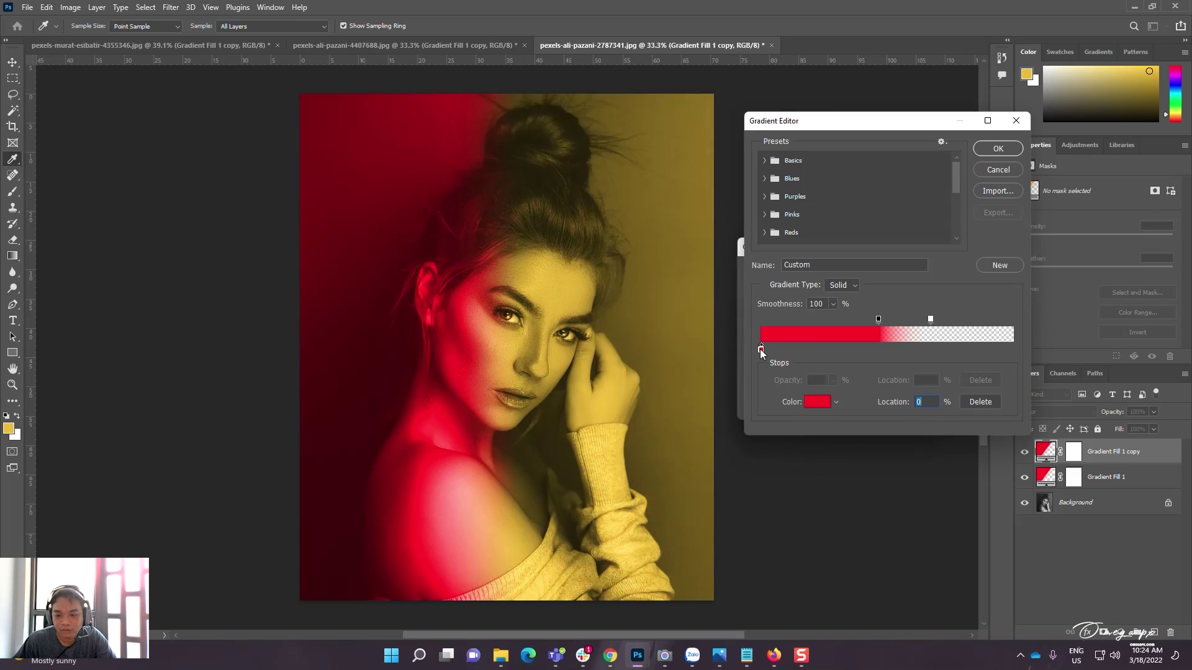
{"action": "left_click", "coordinate": [817, 402]}
{"action": "left_click", "coordinate": [927, 272]}
{"action": "left_click_drag", "start_coordinate": [925, 271], "coordinate": [933, 288]}
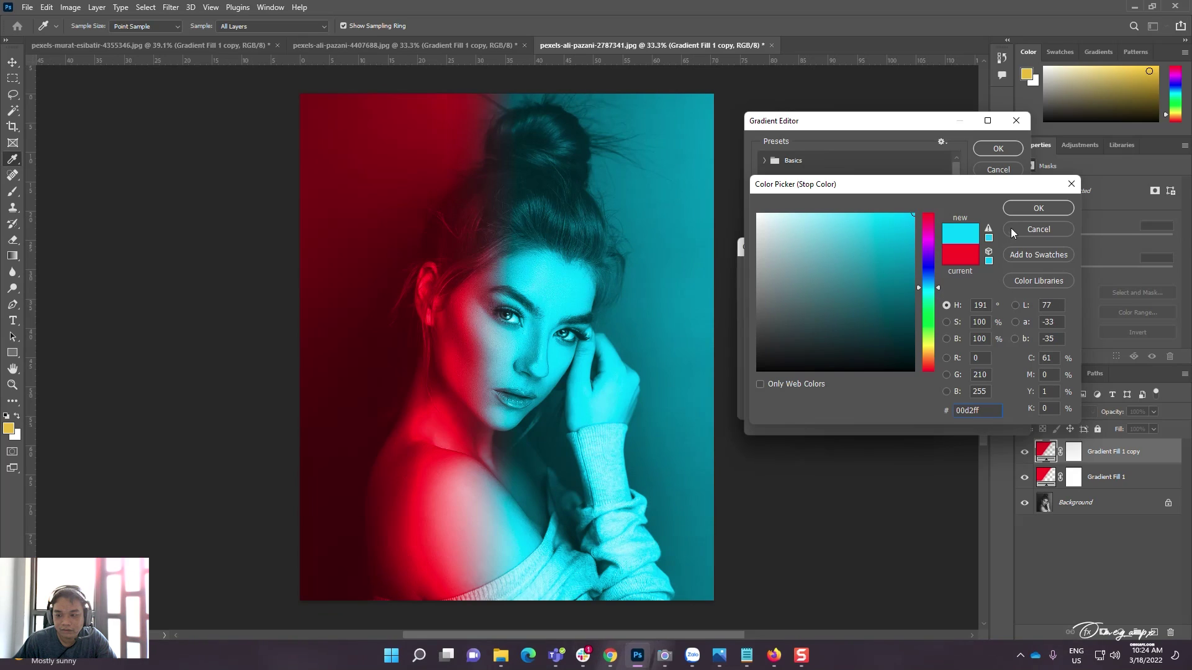
{"action": "left_click", "coordinate": [1038, 208]}
{"action": "left_click", "coordinate": [998, 149]}
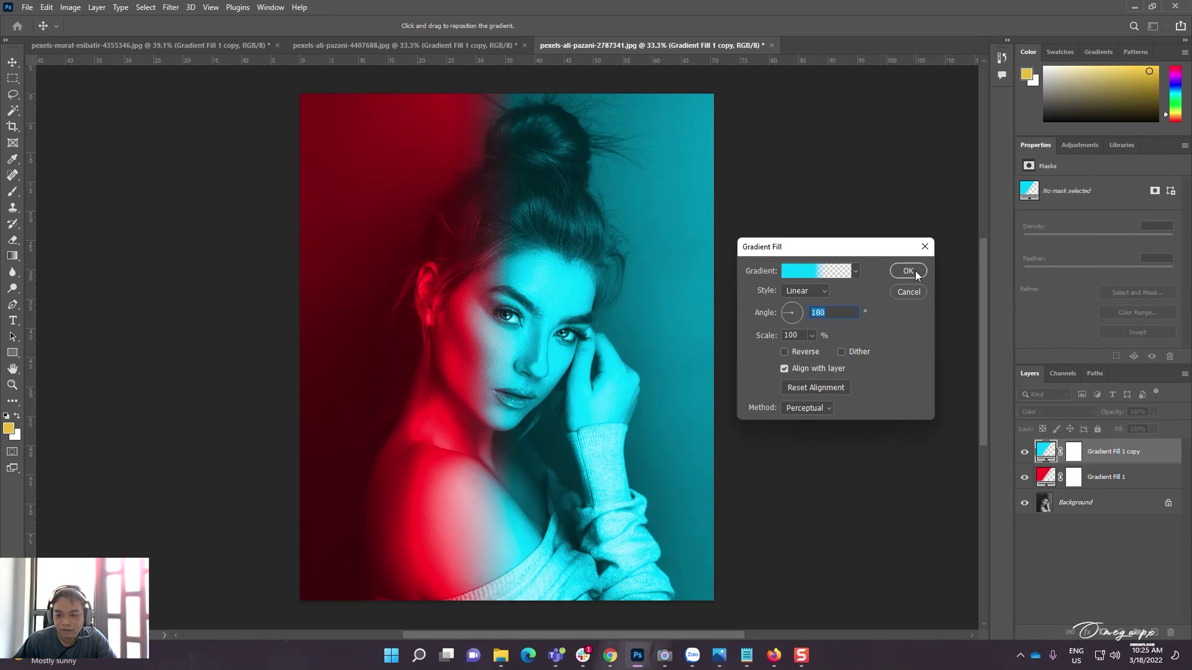
{"action": "left_click", "coordinate": [907, 271]}
Readjust the cyan fade's solid and transparent opacity stops and apply the gradient
{"action": "double_click", "coordinate": [1046, 451]}
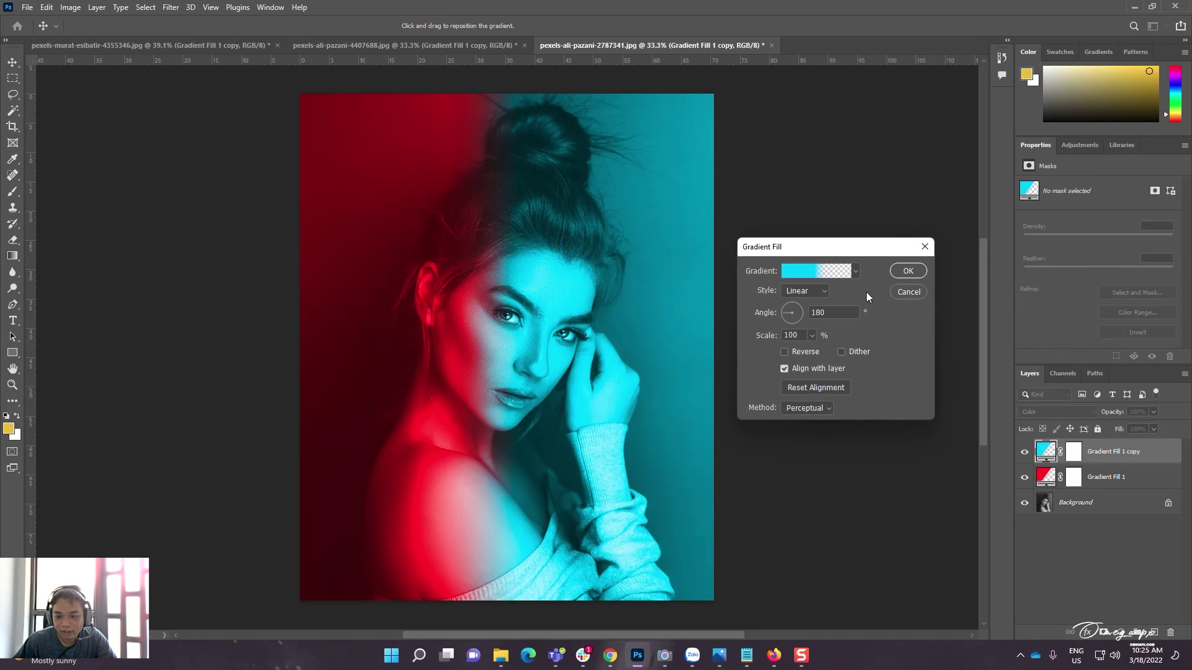
{"action": "left_click", "coordinate": [812, 271]}
{"action": "left_click_drag", "start_coordinate": [882, 318], "coordinate": [835, 322]}
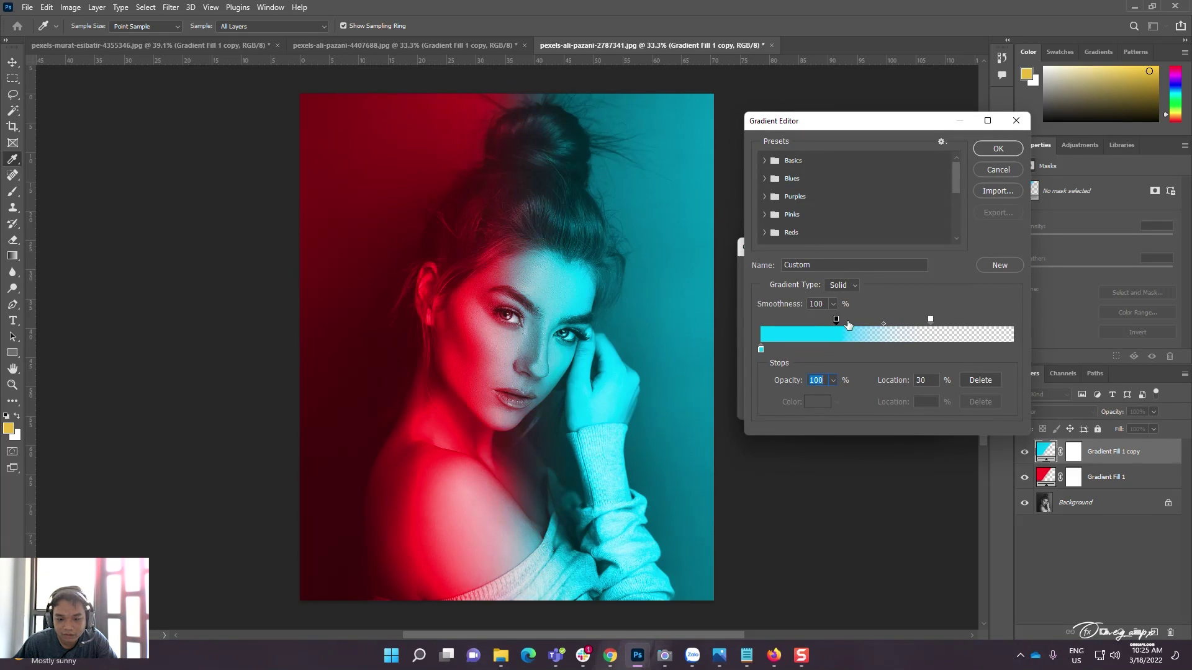
{"action": "left_click", "coordinate": [929, 320]}
{"action": "left_click_drag", "start_coordinate": [929, 321], "coordinate": [907, 321]}
{"action": "left_click", "coordinate": [837, 321]}
{"action": "left_click", "coordinate": [1000, 149]}
{"action": "key", "text": "z"}
{"action": "left_click", "coordinate": [907, 271]}
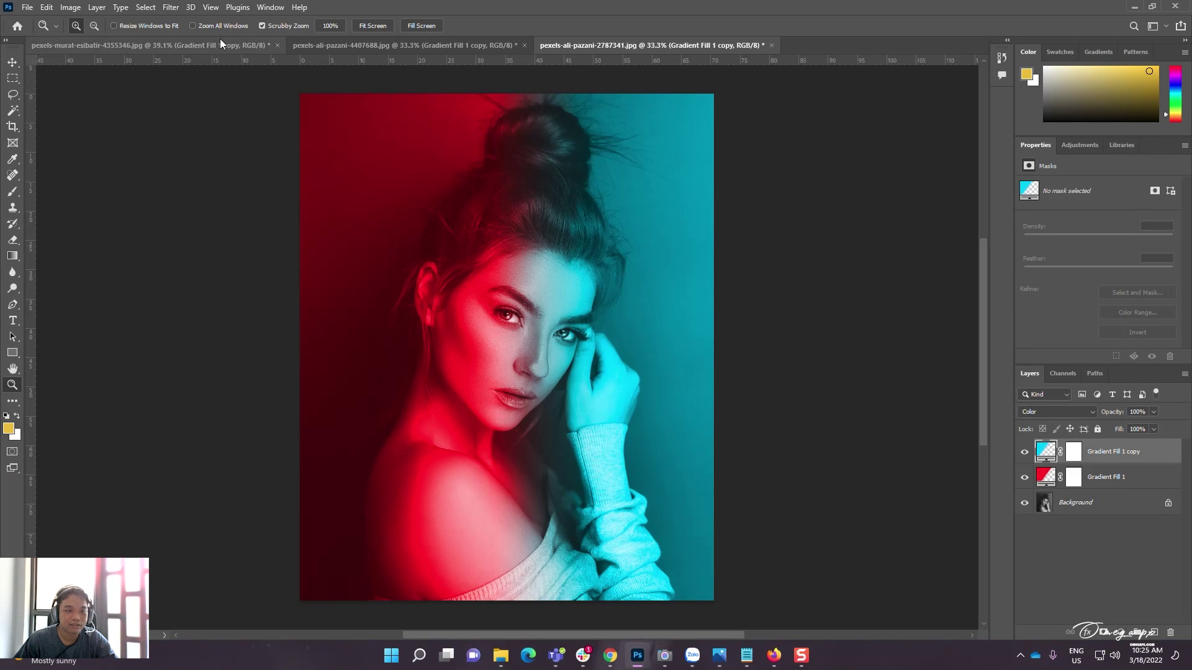
Switch to the pexels-murat-esibatir portrait document to review its red–blue split lighting
{"action": "left_click", "coordinate": [193, 42]}
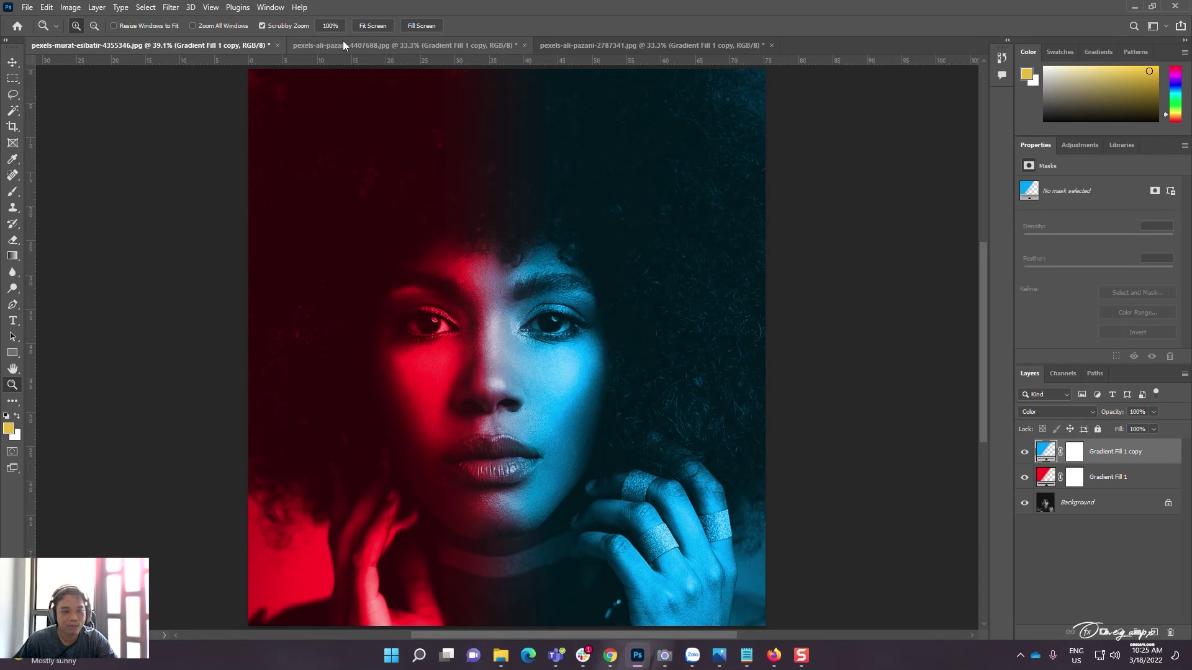